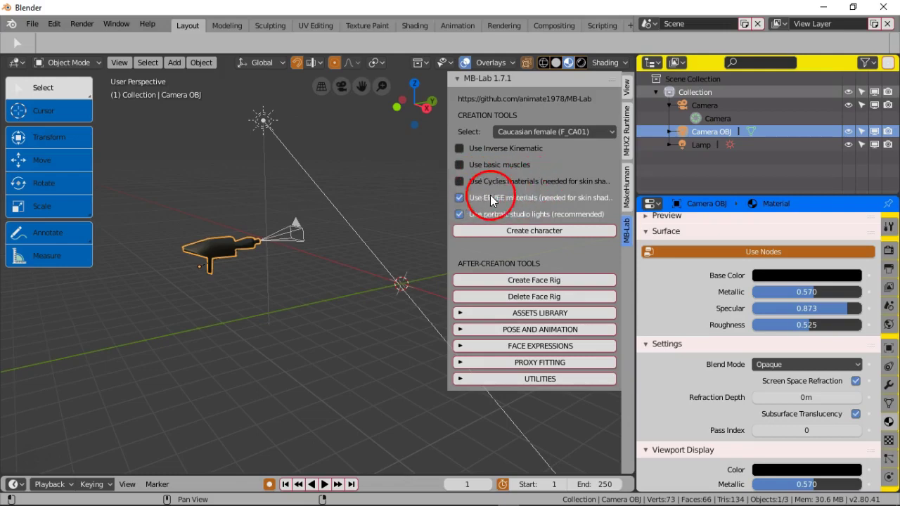
In the Eevee render properties, disable Bloom and enable Screen Space Reflections
{"action": "left_click", "coordinate": [888, 249]}
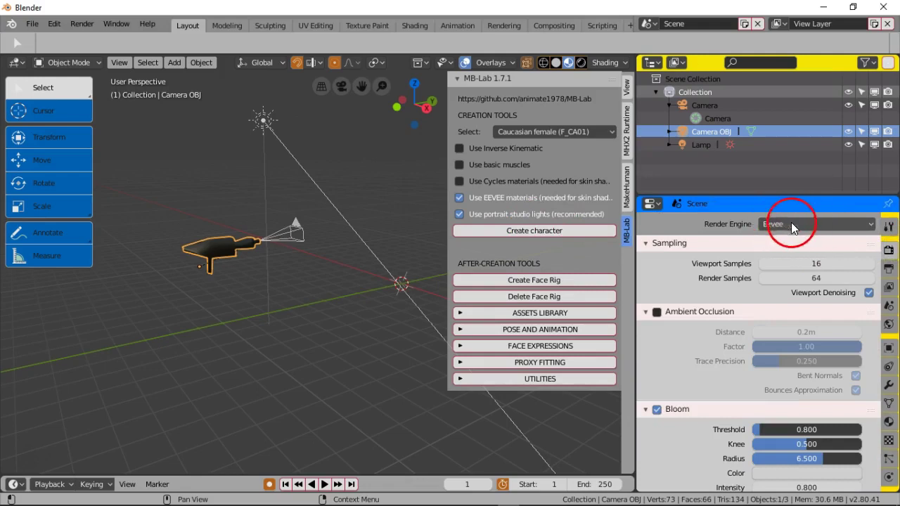
{"action": "scroll", "coordinate": [681, 290], "scroll_direction": "down", "scroll_amount": 1}
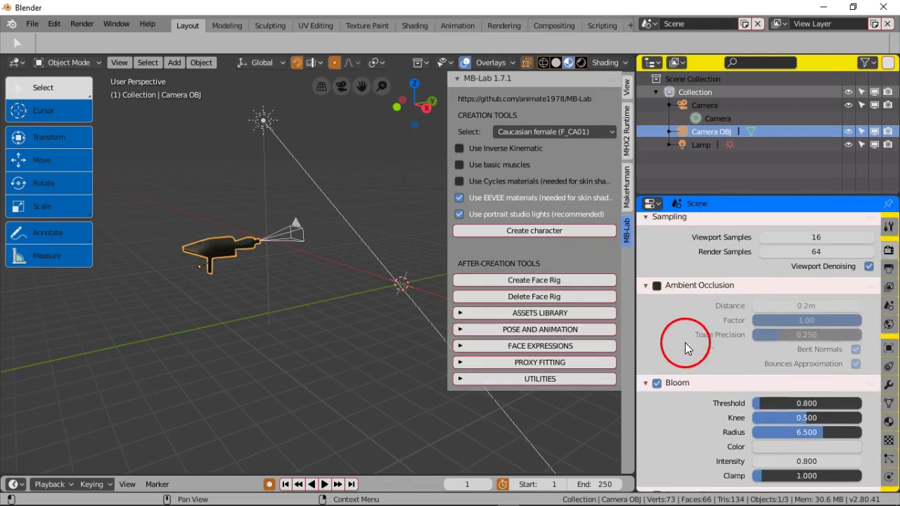
{"action": "left_click", "coordinate": [656, 382]}
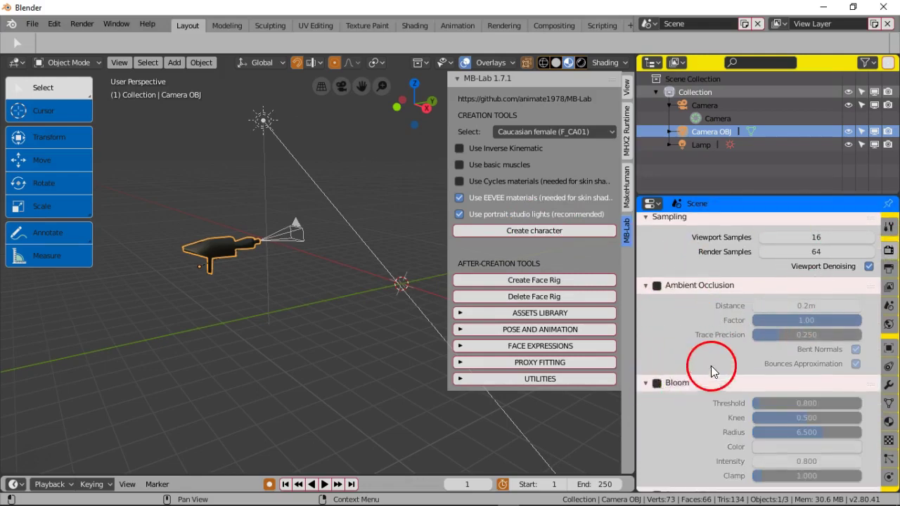
{"action": "scroll", "coordinate": [714, 362], "scroll_direction": "down", "scroll_amount": 10}
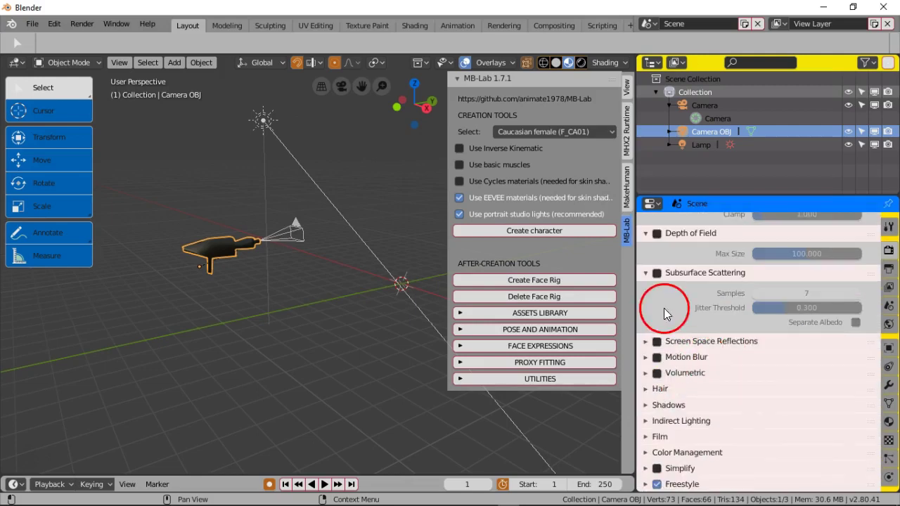
{"action": "left_click", "coordinate": [657, 342]}
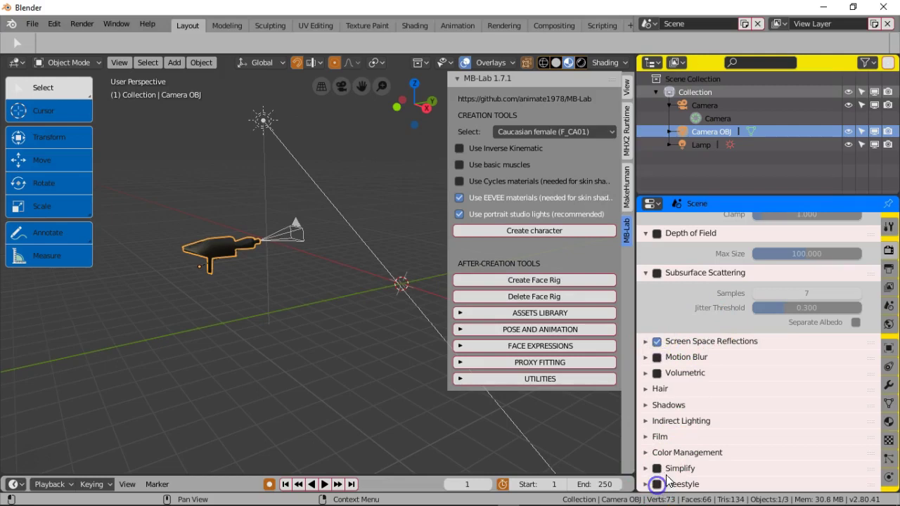
{"action": "scroll", "coordinate": [694, 320], "scroll_direction": "up", "scroll_amount": 10}
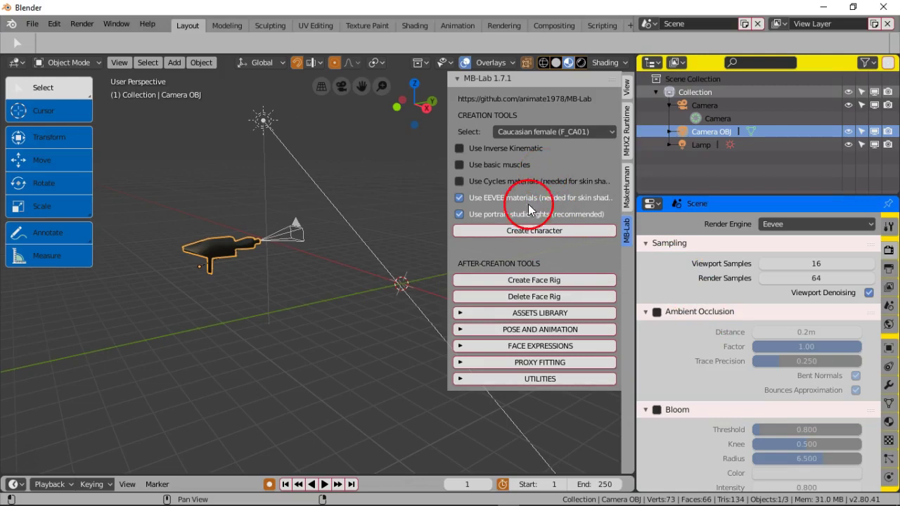
Create the MB-Lab female character f_ca01 with its studio lamps and camera, then view her
{"action": "middle_click_drag", "start_coordinate": [333, 309], "coordinate": [267, 317], "text": "shift"}
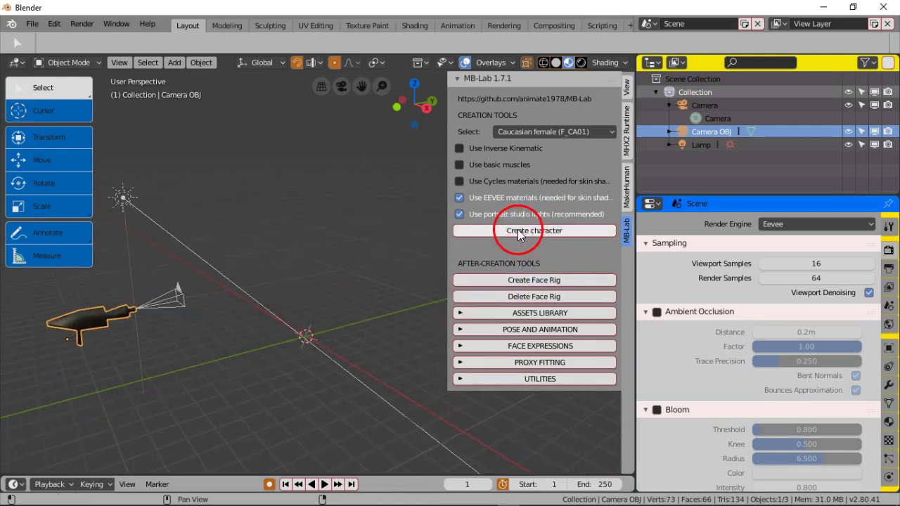
{"action": "left_click", "coordinate": [542, 230]}
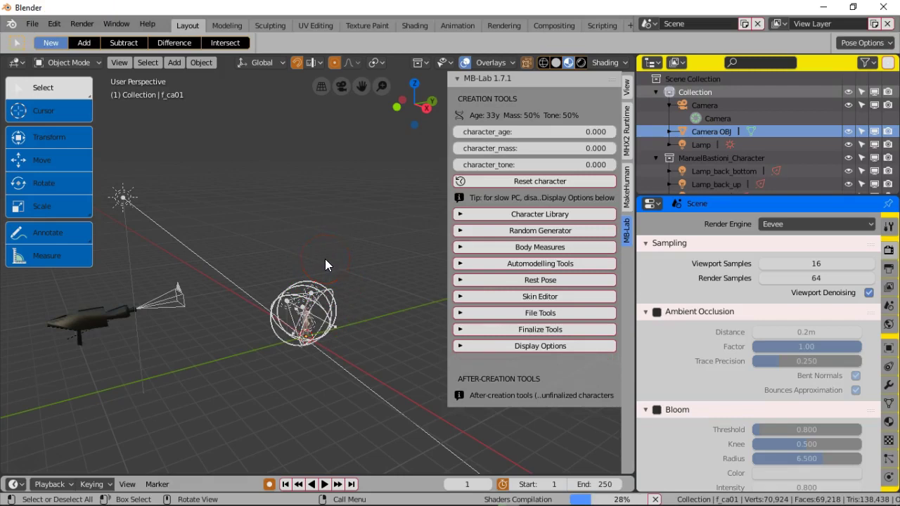
{"action": "middle_click_drag", "start_coordinate": [322, 266], "coordinate": [294, 275]}
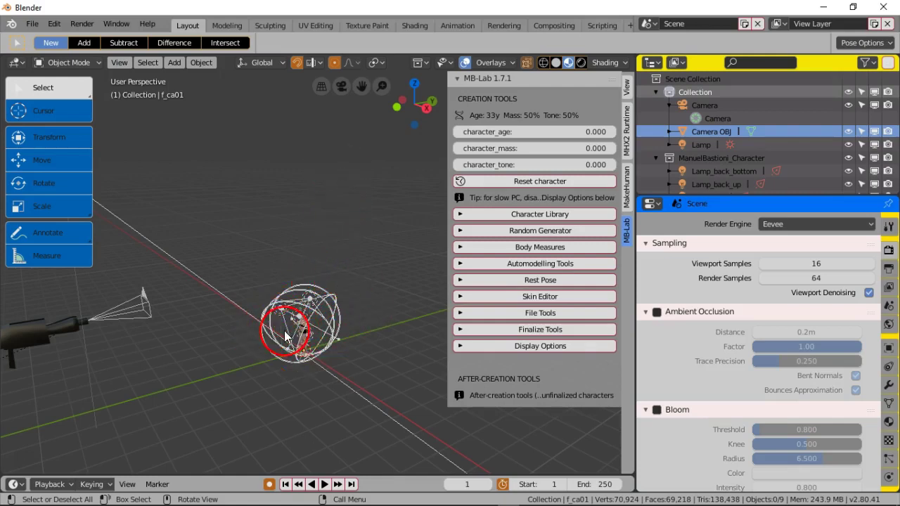
Select the Camera and Lamp rig and scale the lamps up about 4.6 times
{"action": "key", "text": "a"}
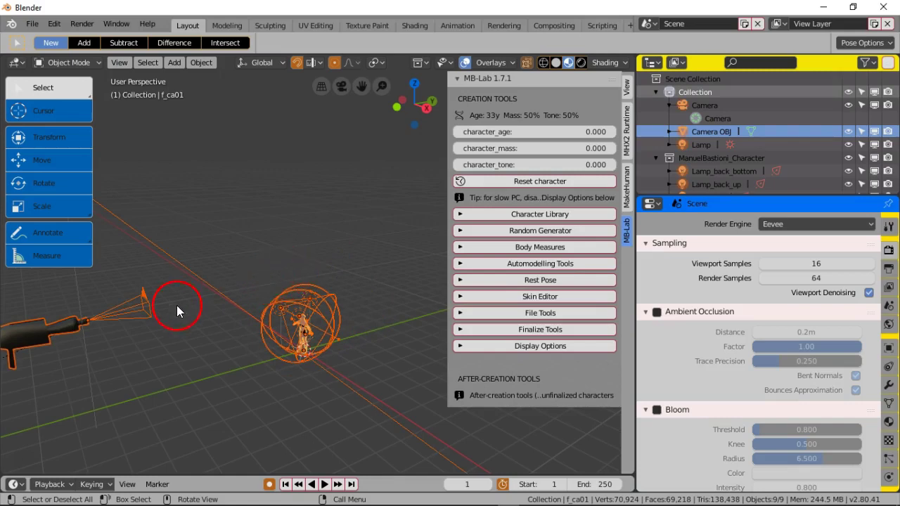
{"action": "left_click", "coordinate": [684, 105], "text": "ctrl"}
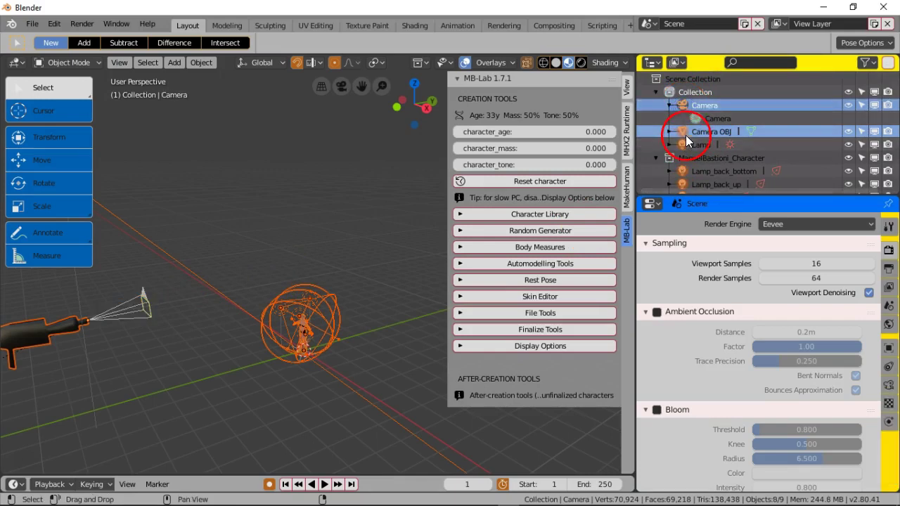
{"action": "left_click", "coordinate": [686, 132], "text": "ctrl"}
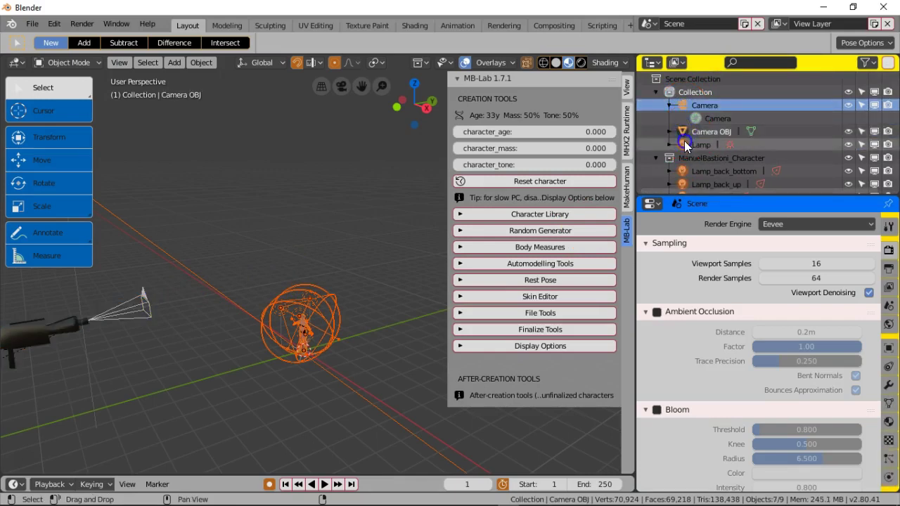
{"action": "left_click", "coordinate": [685, 131], "text": "ctrl"}
{"action": "left_click", "coordinate": [685, 143], "text": "ctrl"}
{"action": "scroll", "coordinate": [685, 144], "scroll_direction": "down", "scroll_amount": 3}
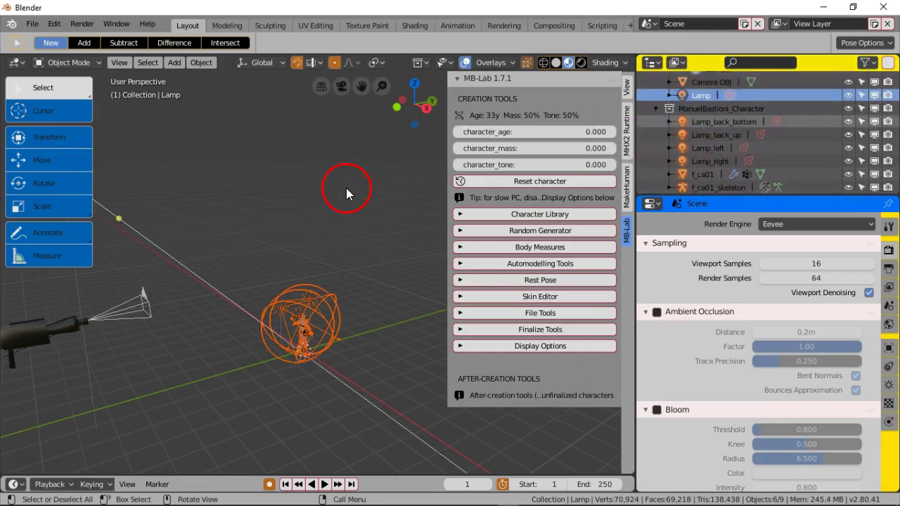
{"action": "key", "text": "s"}
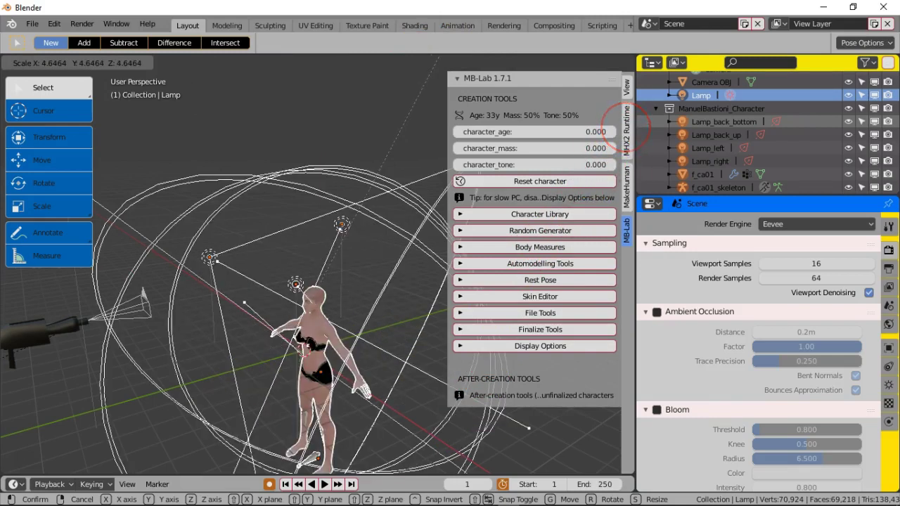
{"action": "left_click", "coordinate": [534, 168]}
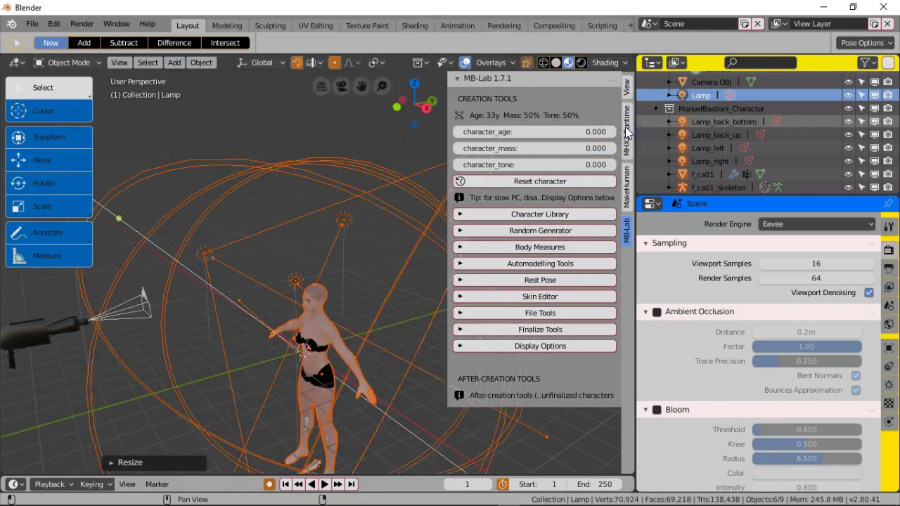
Move the enlarged lamp rig along Z with the Move tool so it surrounds the character
{"action": "left_click", "coordinate": [71, 161]}
{"action": "left_click_drag", "start_coordinate": [302, 296], "coordinate": [303, 125]}
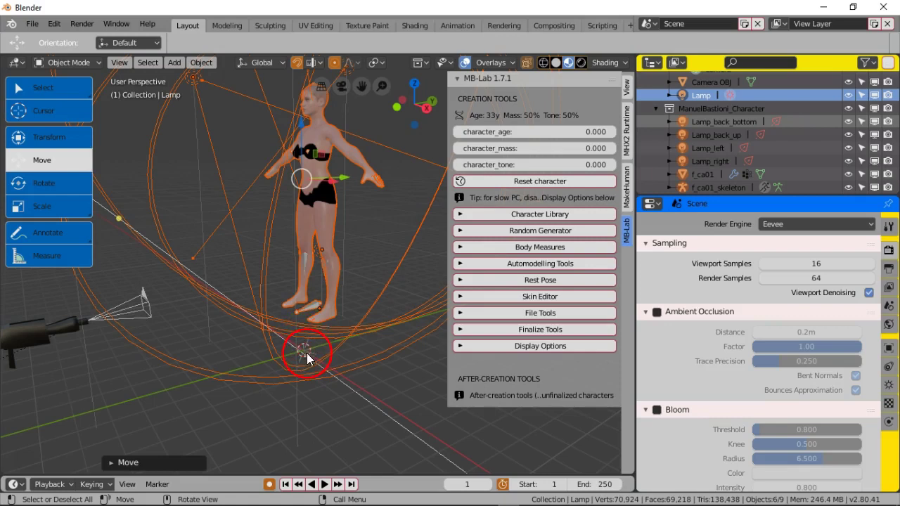
{"action": "left_click_drag", "start_coordinate": [302, 129], "coordinate": [305, 200]}
{"action": "middle_click_drag", "start_coordinate": [313, 301], "coordinate": [374, 289]}
{"action": "left_click_drag", "start_coordinate": [310, 156], "coordinate": [308, 184]}
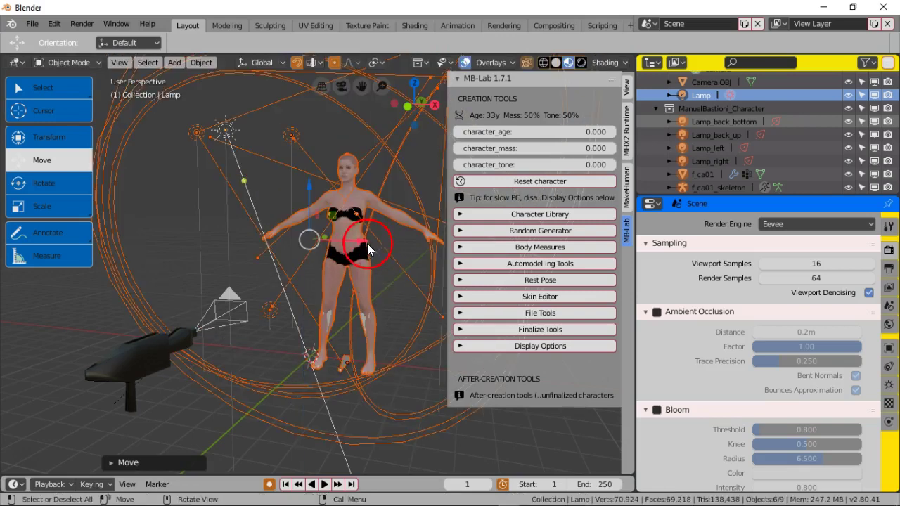
{"action": "left_click_drag", "start_coordinate": [327, 239], "coordinate": [329, 238]}
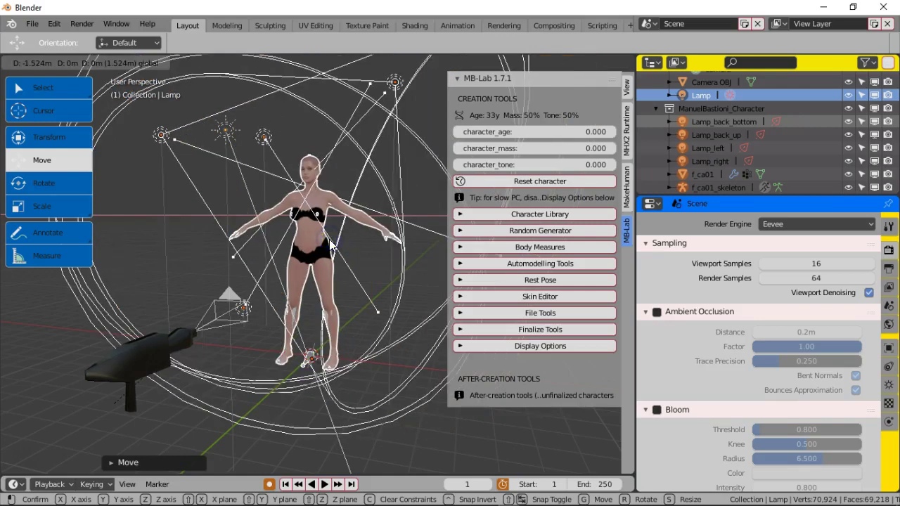
{"action": "left_click", "coordinate": [309, 298]}
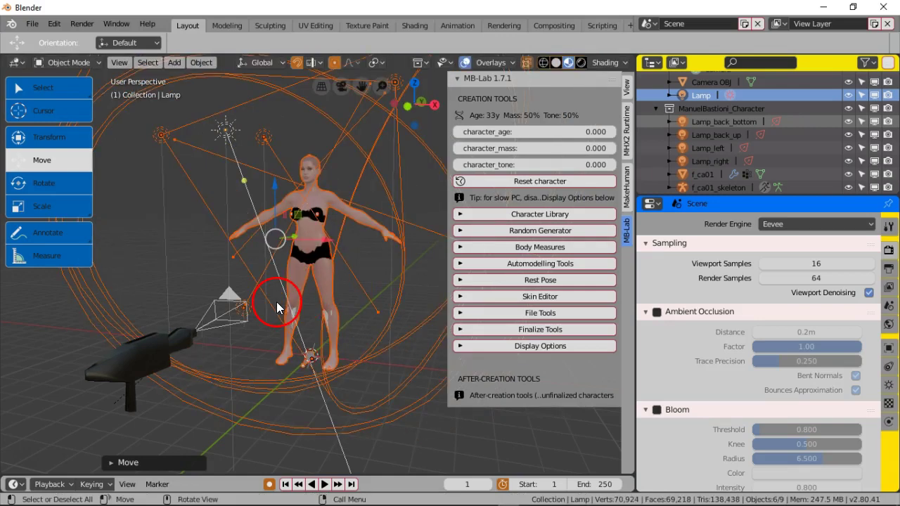
{"action": "middle_click_drag", "start_coordinate": [278, 307], "coordinate": [288, 283]}
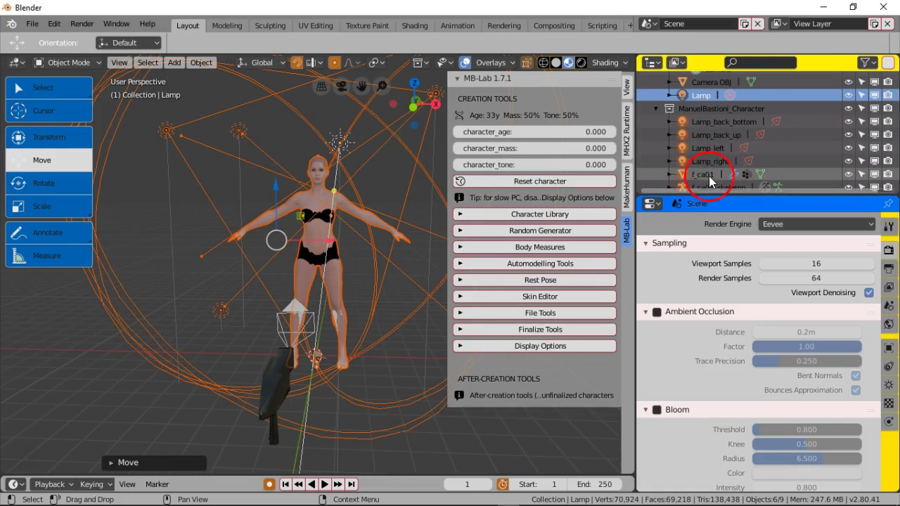
Hide the text info, annotations and lamp/camera extras in the viewport overlays
{"action": "left_click", "coordinate": [510, 63]}
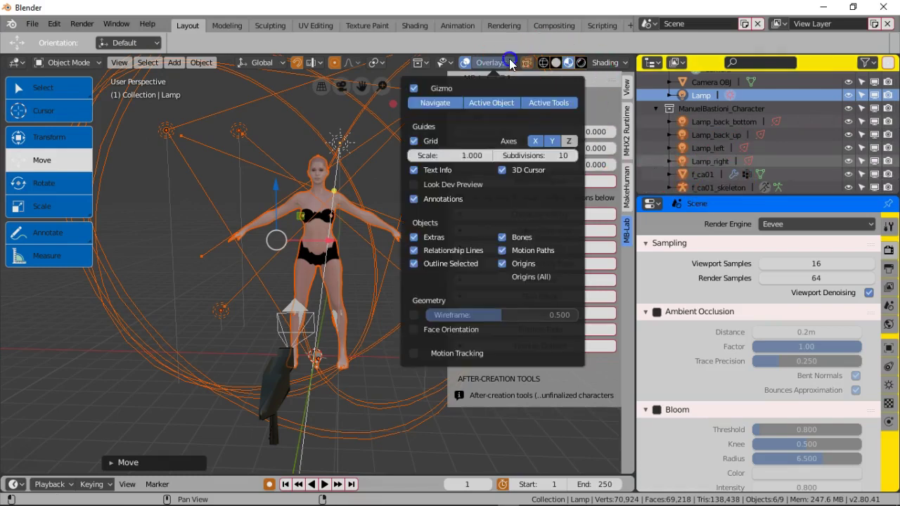
{"action": "left_click", "coordinate": [414, 170]}
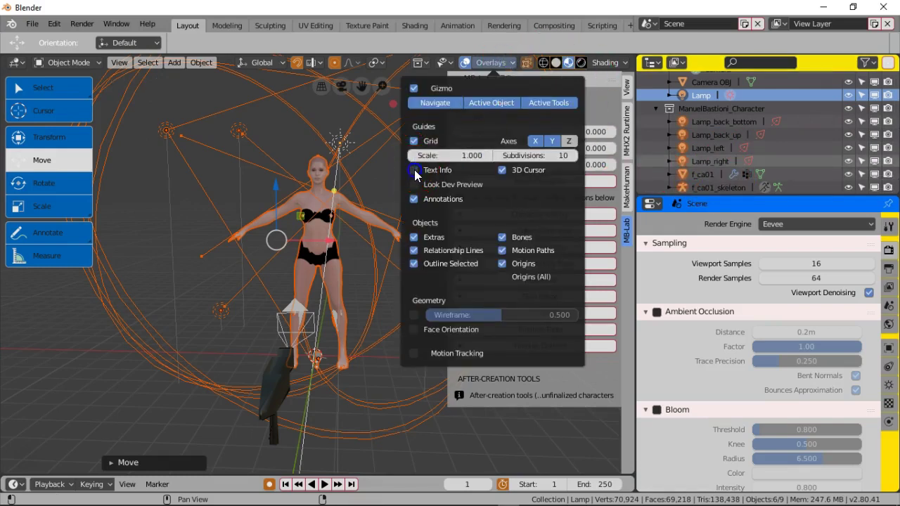
{"action": "left_click", "coordinate": [415, 198]}
{"action": "left_click", "coordinate": [414, 238]}
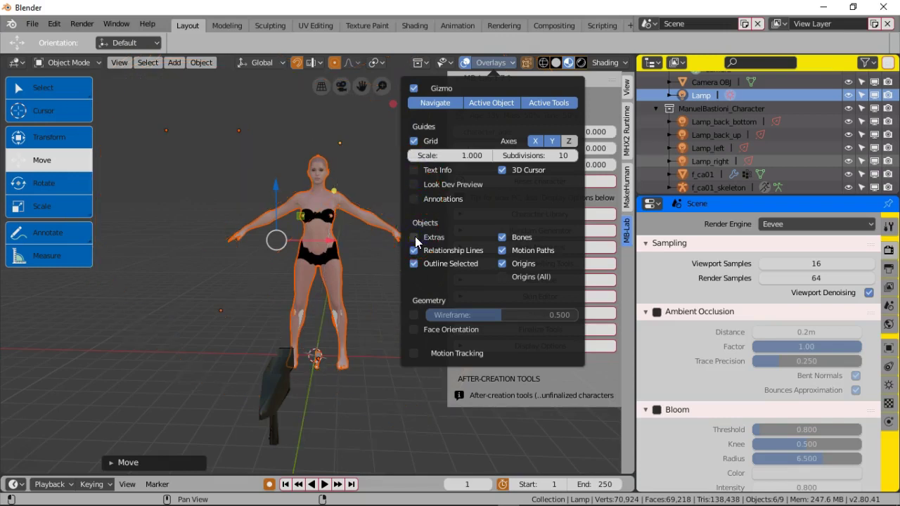
{"action": "left_click", "coordinate": [504, 185]}
{"action": "left_click", "coordinate": [322, 288]}
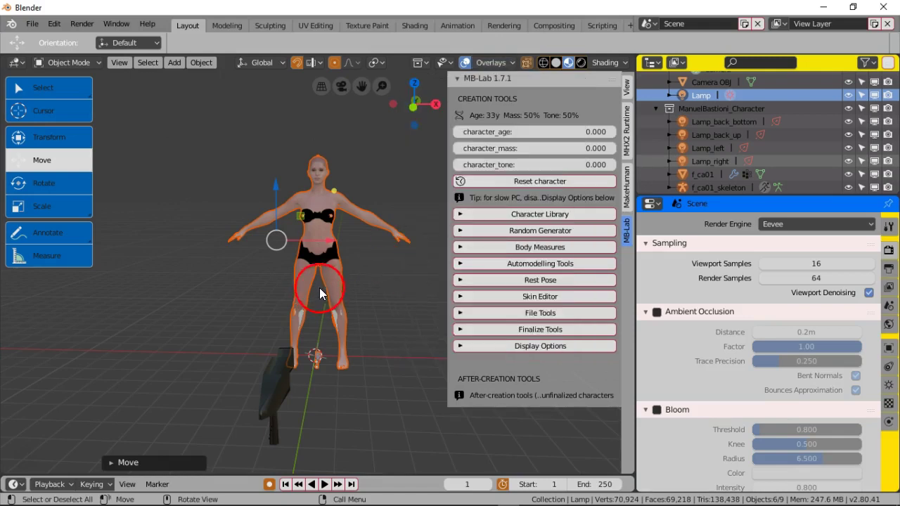
{"action": "left_click", "coordinate": [513, 64]}
{"action": "left_click", "coordinate": [427, 241]}
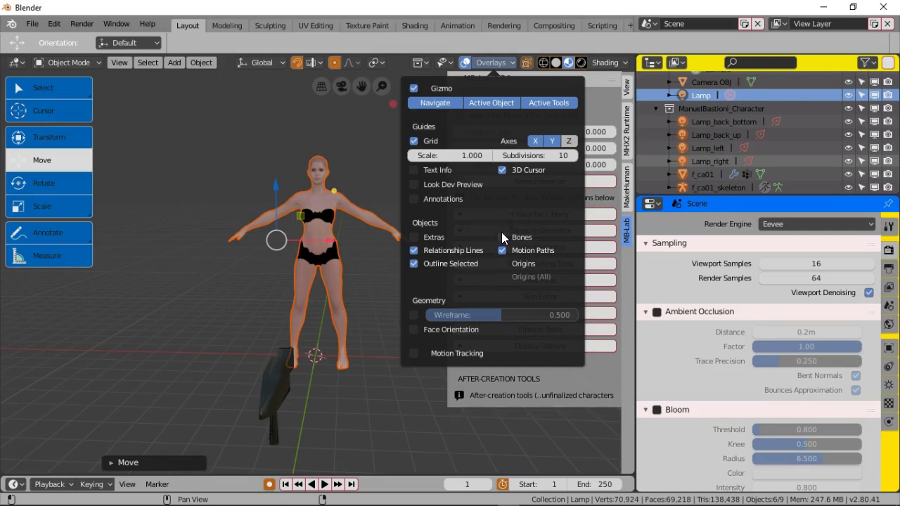
Turn the view so the character faces forward and hide the viewport gizmos
{"action": "middle_click_drag", "start_coordinate": [328, 191], "coordinate": [314, 205]}
{"action": "left_click", "coordinate": [181, 238]}
{"action": "middle_click_drag", "start_coordinate": [274, 230], "coordinate": [345, 204]}
{"action": "left_click", "coordinate": [506, 62]}
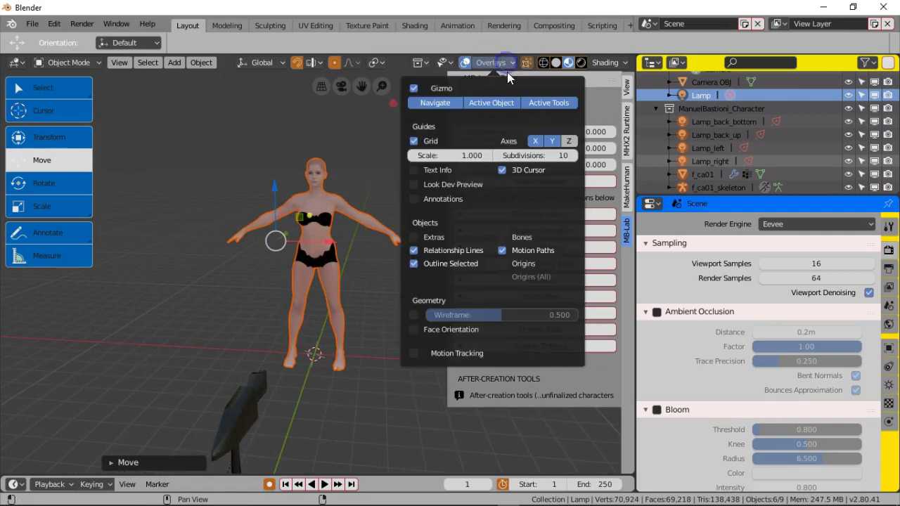
{"action": "left_click", "coordinate": [415, 88]}
{"action": "left_click", "coordinate": [307, 210]}
{"action": "mouse_move", "coordinate": [307, 211]}
{"action": "middle_mouse_down"}
{"action": "mouse_move", "coordinate": [332, 193]}
{"action": "mouse_move", "coordinate": [311, 200]}
{"action": "middle_mouse_up"}
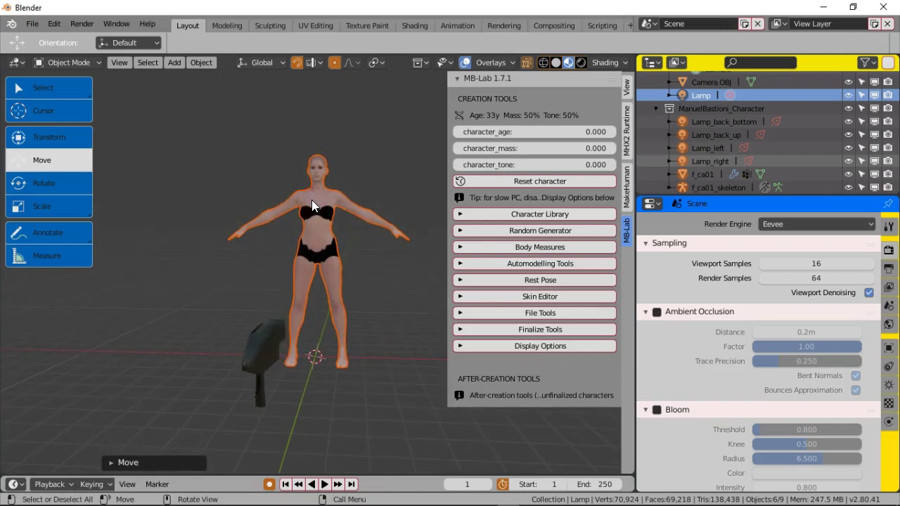
Confirm the character at her original size, then orbit and zoom to a frontal framing
{"action": "key", "text": "s"}
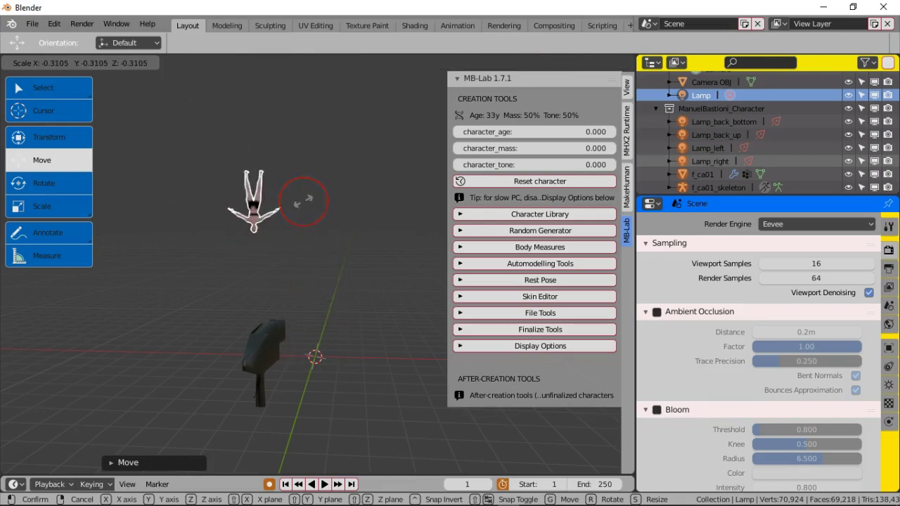
{"action": "left_click", "coordinate": [285, 239]}
{"action": "middle_click_drag", "start_coordinate": [236, 218], "coordinate": [301, 227]}
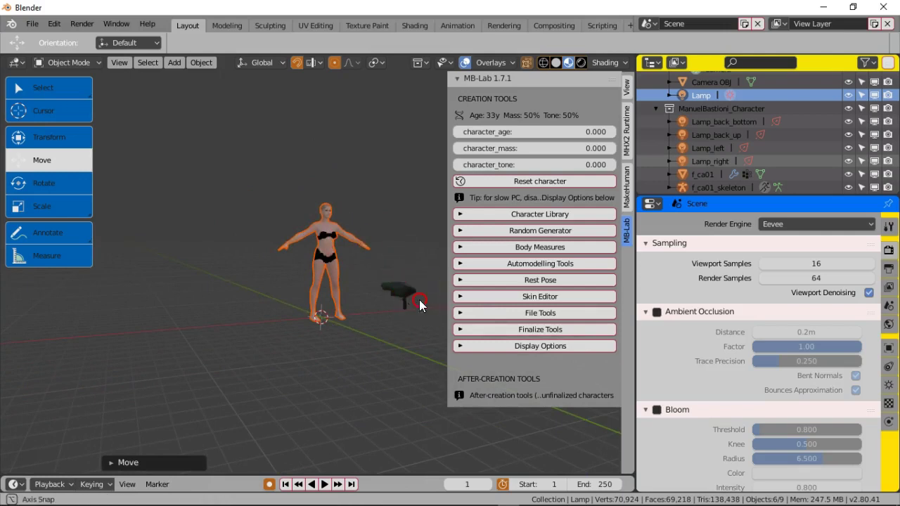
{"action": "scroll", "coordinate": [341, 305], "scroll_direction": "down", "scroll_amount": 3}
{"action": "middle_click_drag", "start_coordinate": [378, 297], "coordinate": [382, 278]}
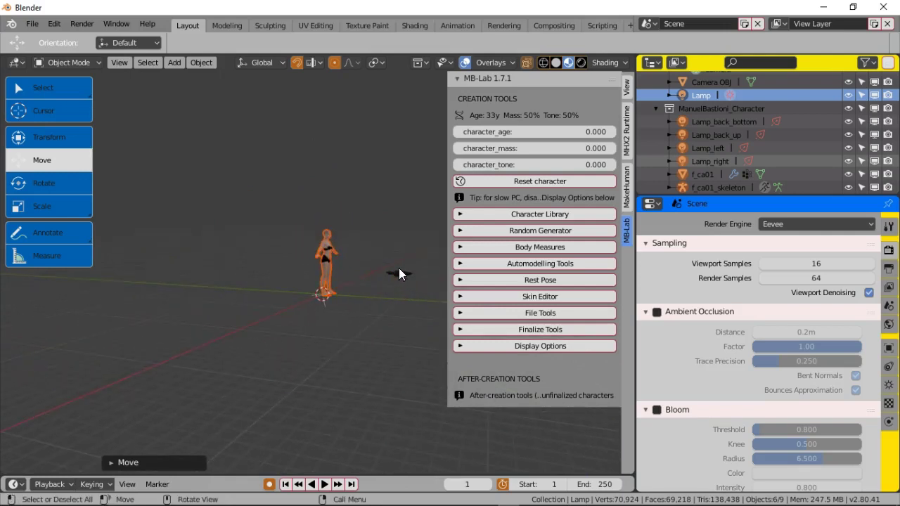
{"action": "middle_click_drag", "start_coordinate": [370, 247], "coordinate": [298, 255]}
{"action": "scroll", "coordinate": [298, 254], "scroll_direction": "up", "scroll_amount": 10}
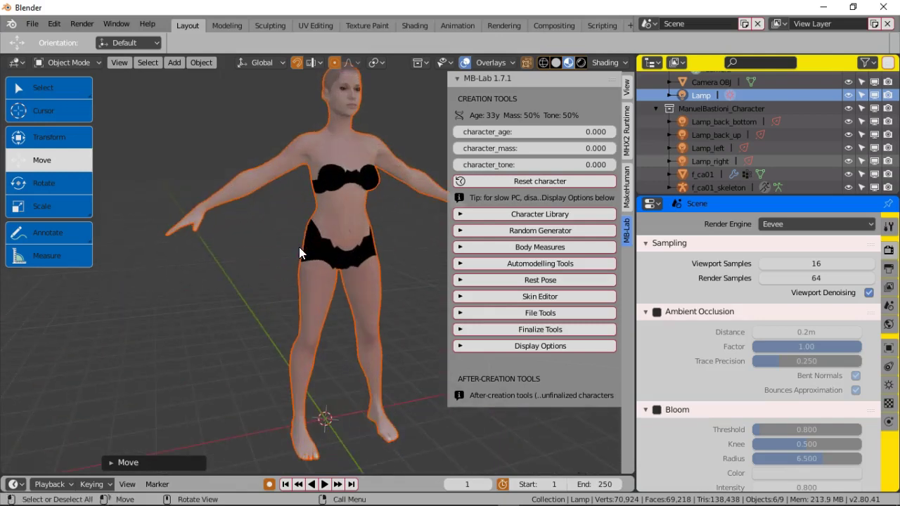
{"action": "scroll", "coordinate": [300, 251], "scroll_direction": "down", "scroll_amount": 2}
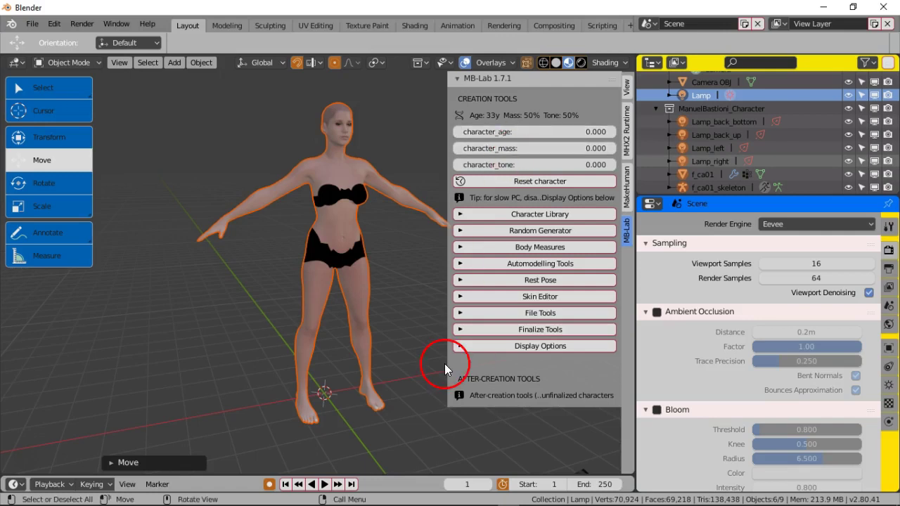
Switch to Firefox and open the MakeHuman YouTube video tab
{"action": "mouse_move", "coordinate": [291, 498]}
{"action": "mouse_move", "coordinate": [239, 503]}
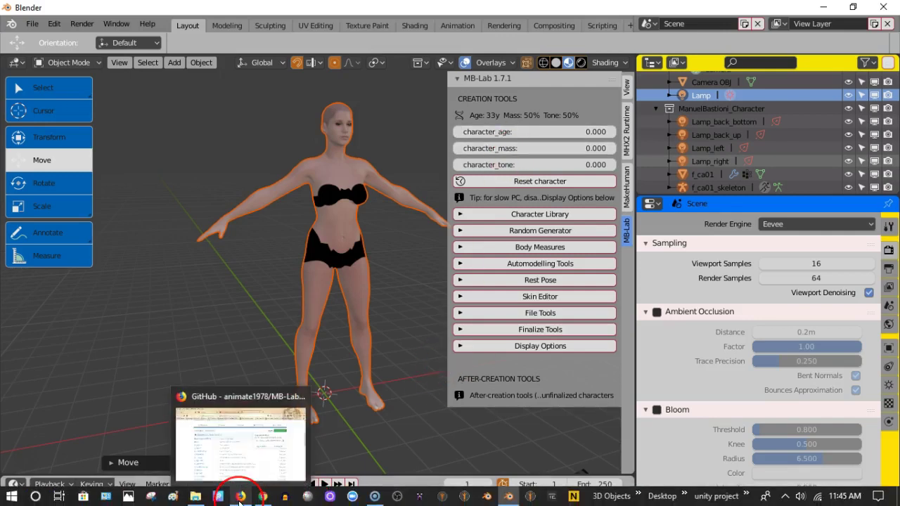
{"action": "left_click", "coordinate": [239, 501]}
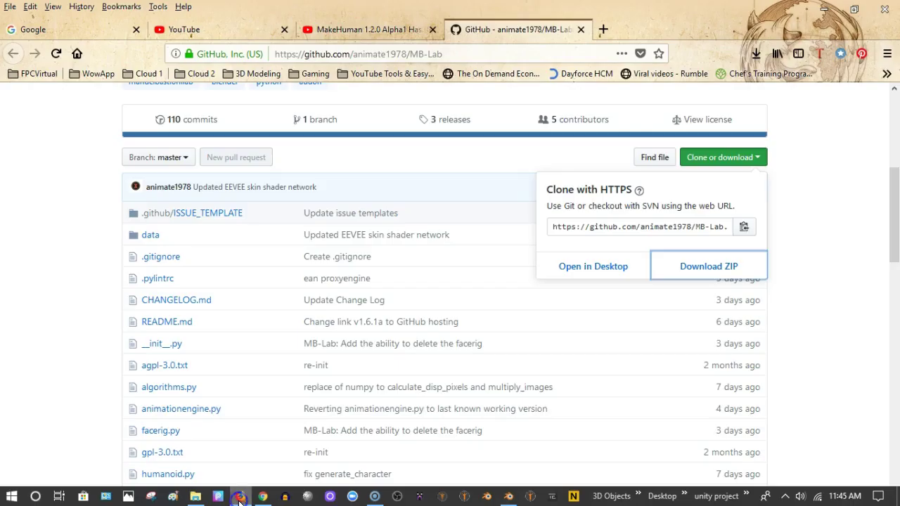
{"action": "left_click", "coordinate": [374, 28]}
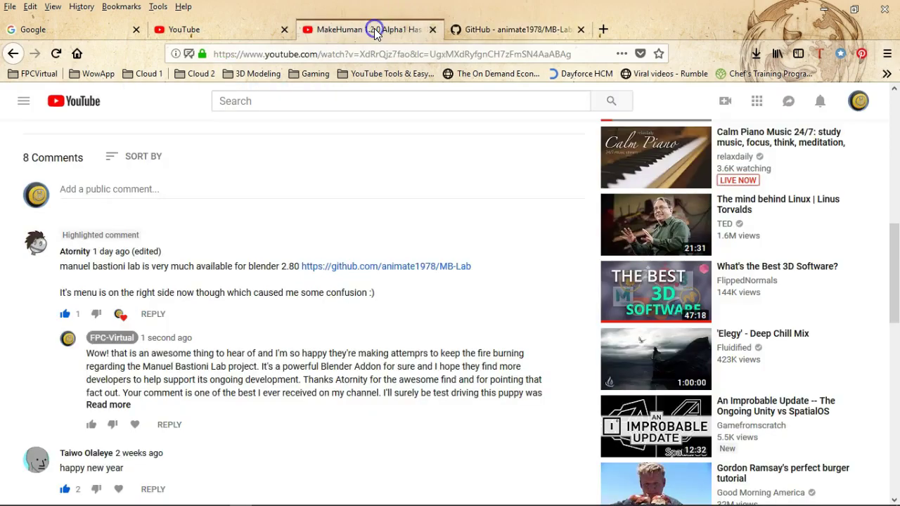
Highlight MHX2 in the video title and scroll down to the comment linking MB-Lab's GitHub
{"action": "scroll", "coordinate": [181, 231], "scroll_direction": "up", "scroll_amount": 5}
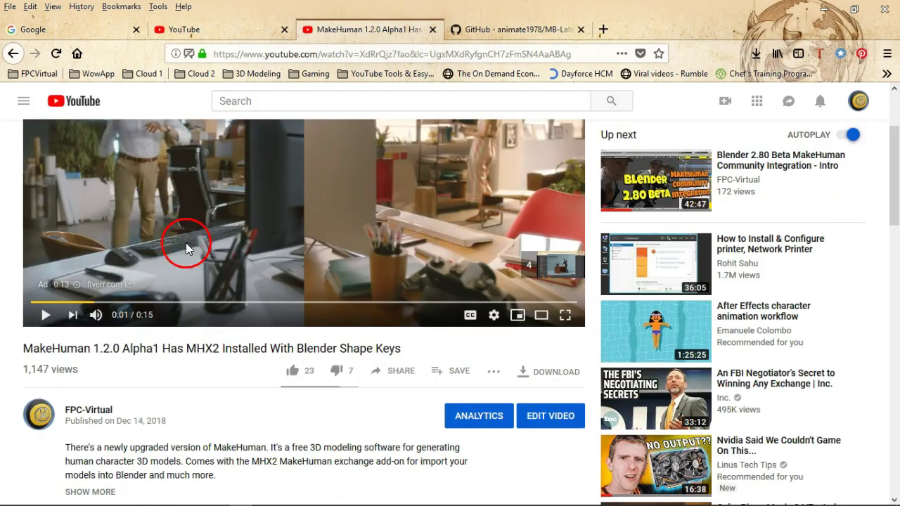
{"action": "scroll", "coordinate": [82, 398], "scroll_direction": "down", "scroll_amount": 1}
{"action": "scroll", "coordinate": [83, 398], "scroll_direction": "down", "scroll_amount": 2}
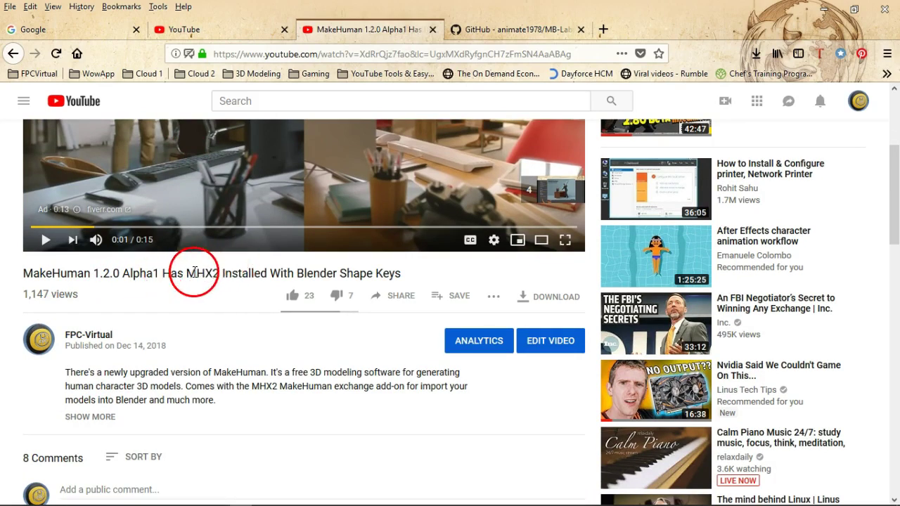
{"action": "left_click_drag", "start_coordinate": [185, 274], "coordinate": [218, 275]}
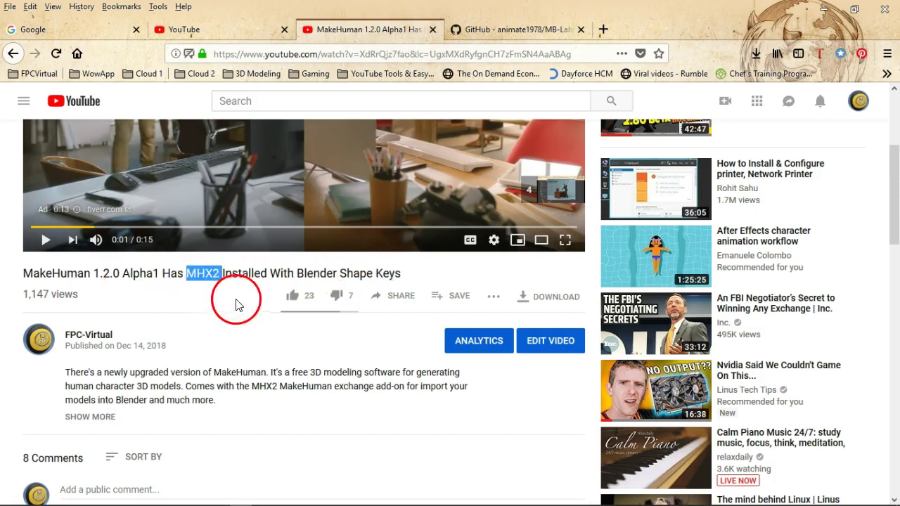
{"action": "scroll", "coordinate": [169, 292], "scroll_direction": "down", "scroll_amount": 3}
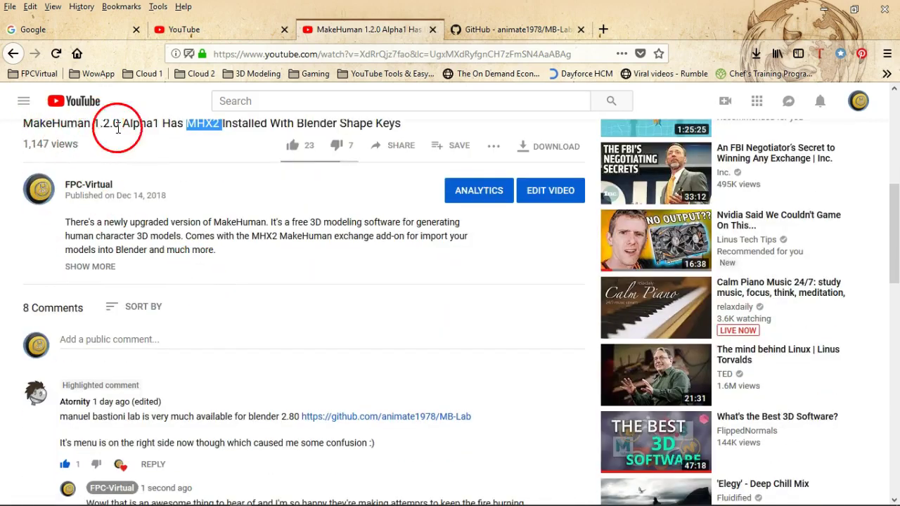
{"action": "scroll", "coordinate": [141, 243], "scroll_direction": "down", "scroll_amount": 1}
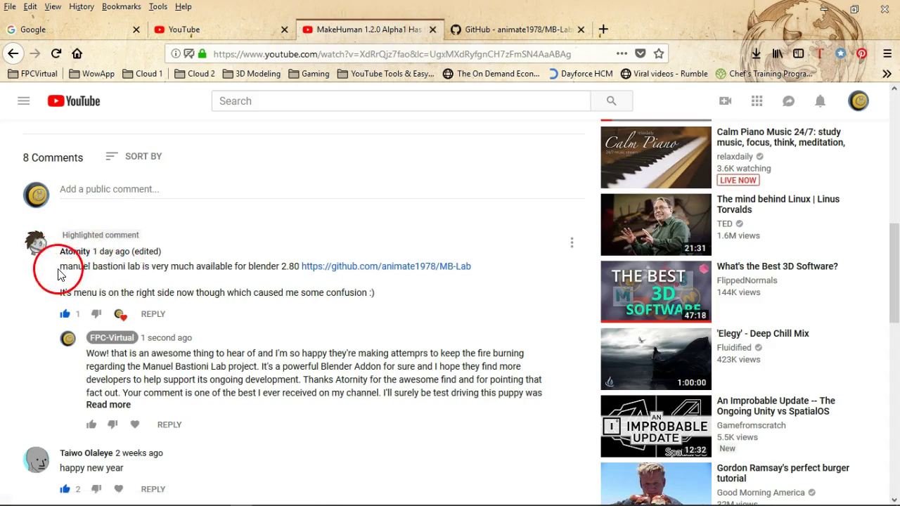
{"action": "left_click", "coordinate": [435, 273]}
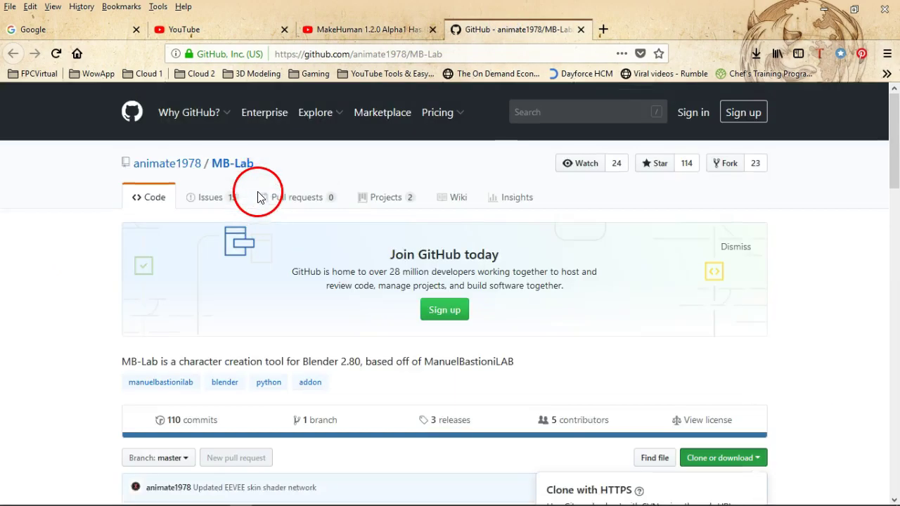
{"action": "left_click", "coordinate": [276, 55]}
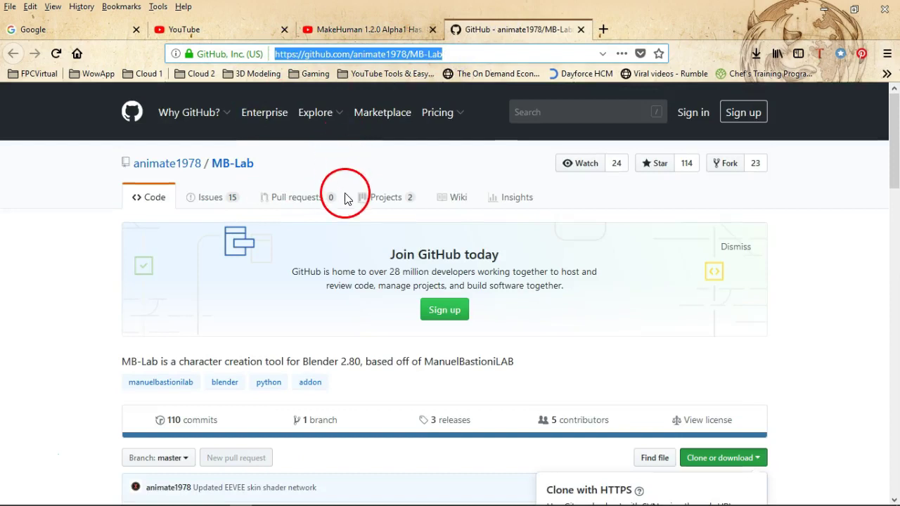
{"action": "left_click", "coordinate": [379, 29]}
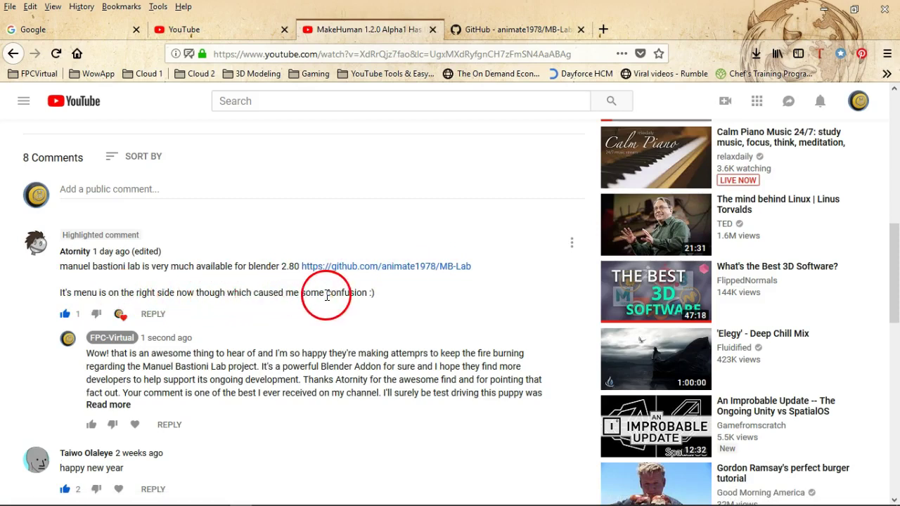
{"action": "mouse_move", "coordinate": [555, 500]}
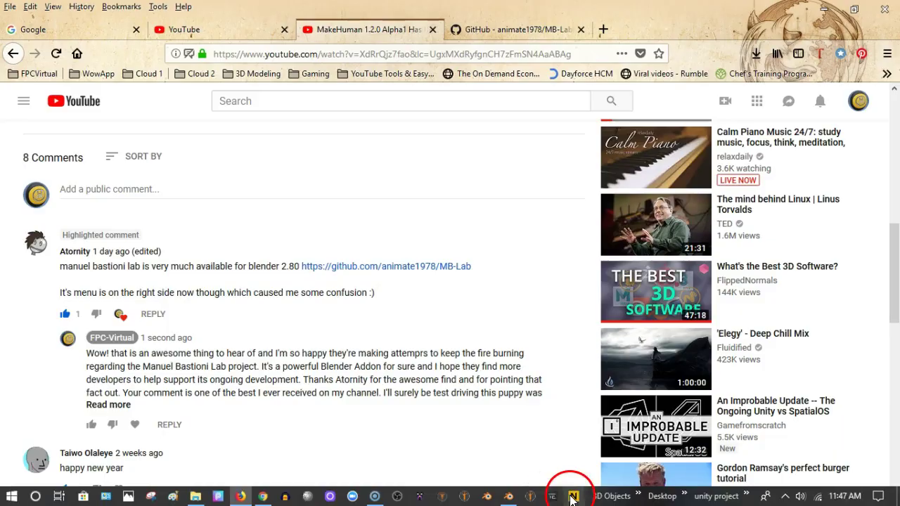
Back in Blender, hide the sidebar and tool shelf, deselect all, disable overlays and face the character
{"action": "left_click", "coordinate": [513, 498]}
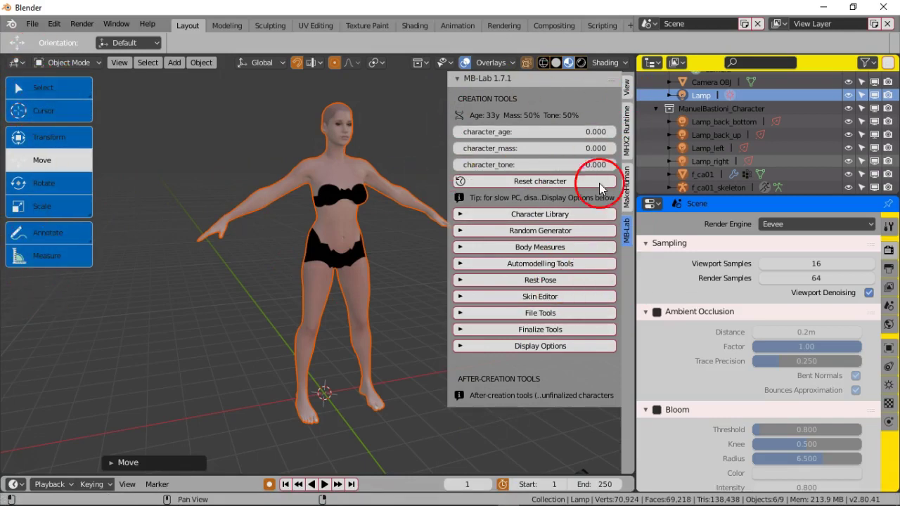
{"action": "left_click", "coordinate": [626, 86]}
{"action": "key", "text": "n"}
{"action": "key", "text": "t"}
{"action": "key", "text": "alt+a"}
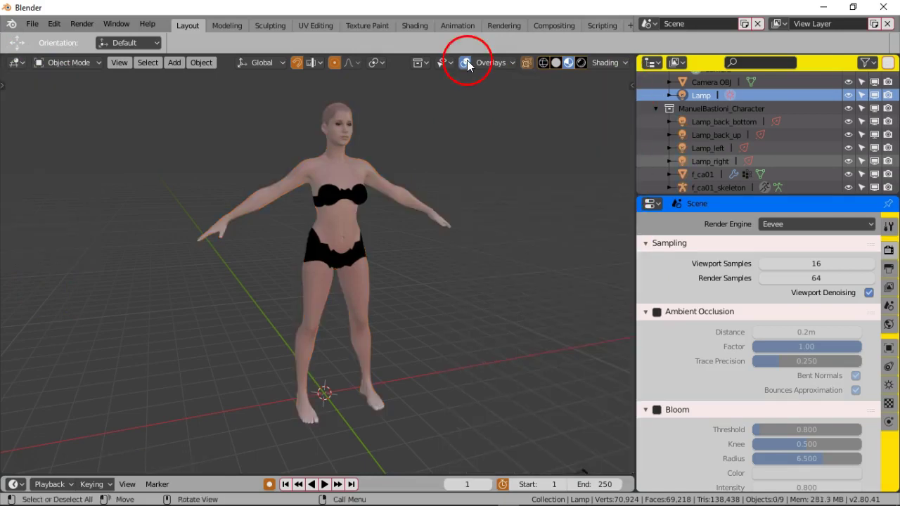
{"action": "left_click", "coordinate": [464, 64]}
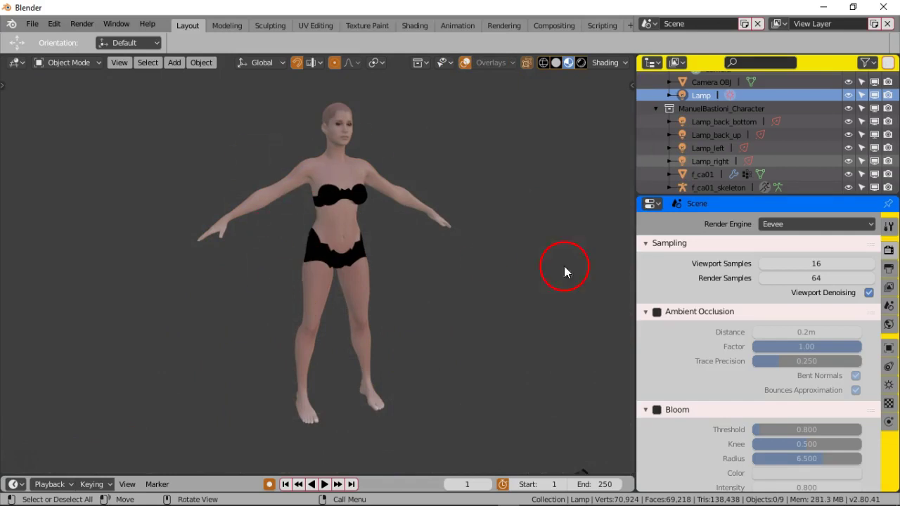
{"action": "middle_click_drag", "start_coordinate": [457, 302], "coordinate": [402, 303]}
Switch to rendered shading and zoom in so the character's whole head is in view
{"action": "left_click", "coordinate": [581, 64]}
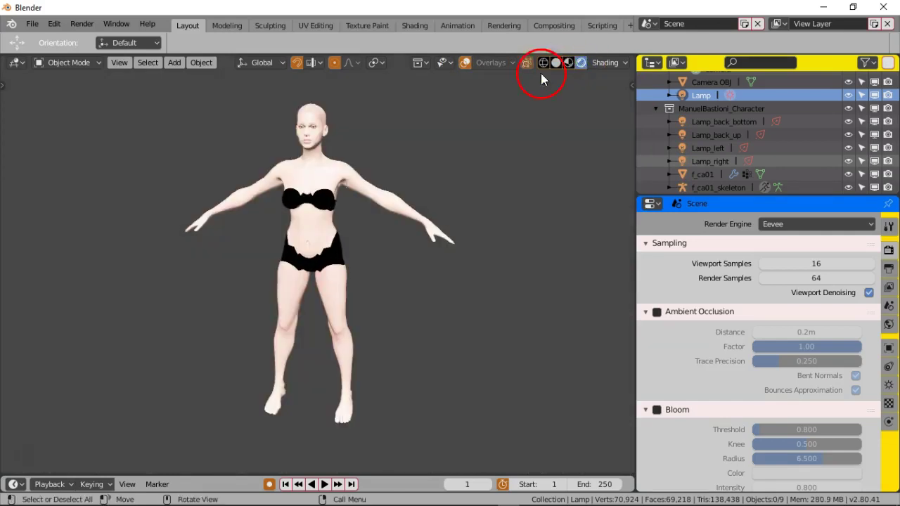
{"action": "scroll", "coordinate": [315, 288], "scroll_direction": "up", "scroll_amount": 4}
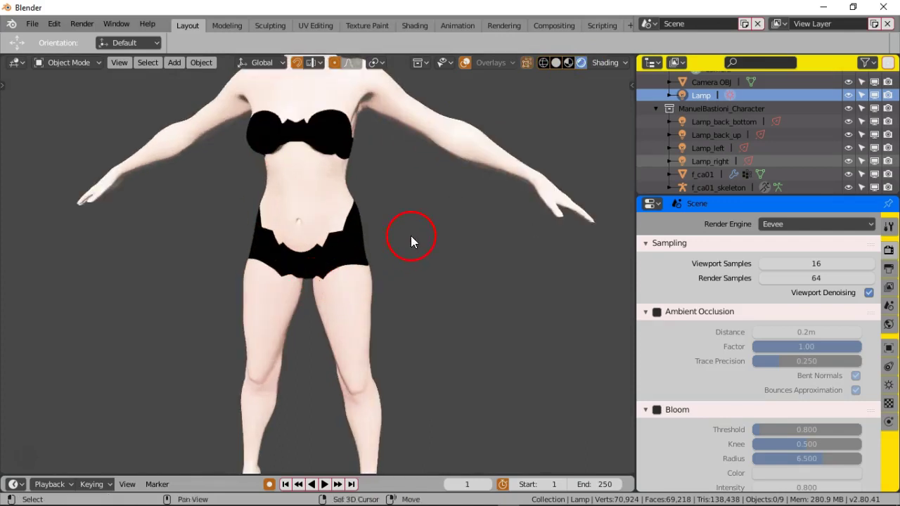
{"action": "middle_click_drag", "start_coordinate": [412, 237], "coordinate": [460, 369], "text": "shift"}
{"action": "scroll", "coordinate": [450, 407], "scroll_direction": "up", "scroll_amount": 5}
{"action": "scroll", "coordinate": [464, 360], "scroll_direction": "up", "scroll_amount": 1}
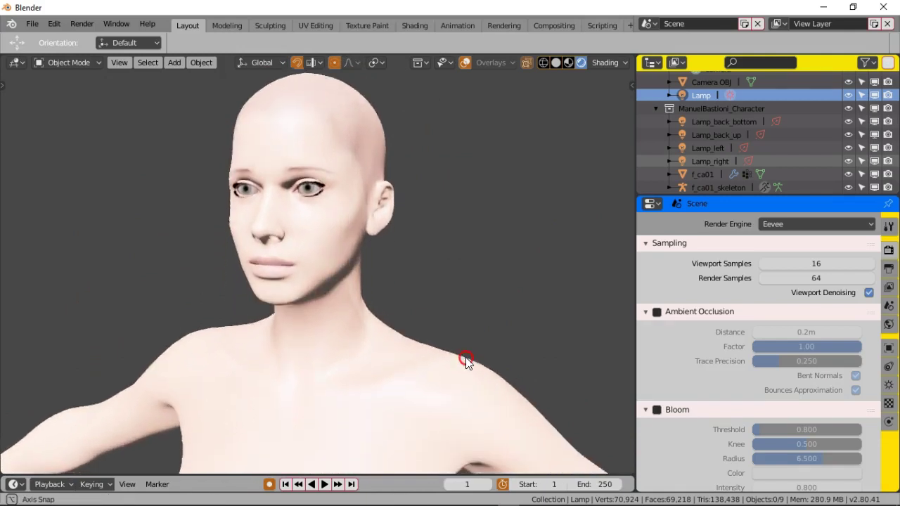
{"action": "scroll", "coordinate": [465, 357], "scroll_direction": "up", "scroll_amount": 2}
{"action": "middle_click_drag", "start_coordinate": [473, 321], "coordinate": [484, 340], "text": "shift"}
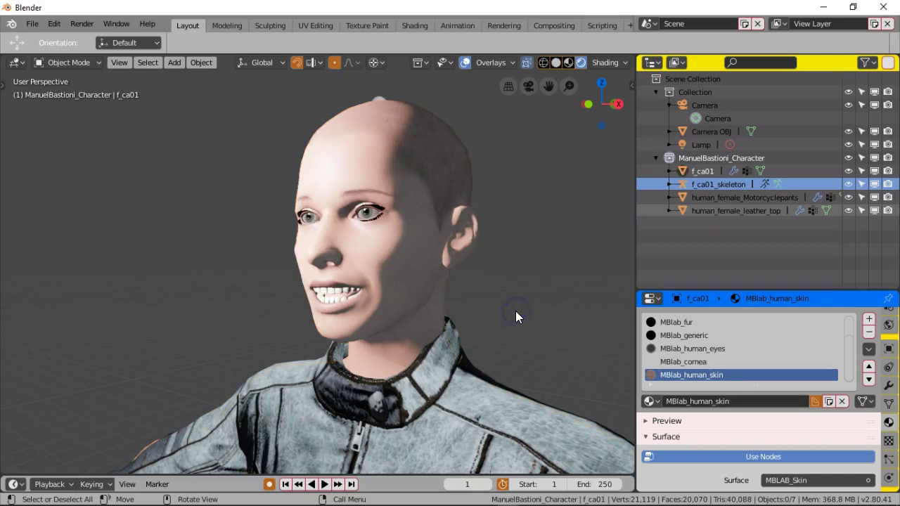
Change the render engine from Eevee to Cycles
{"action": "middle_click_drag", "start_coordinate": [515, 310], "coordinate": [409, 354]}
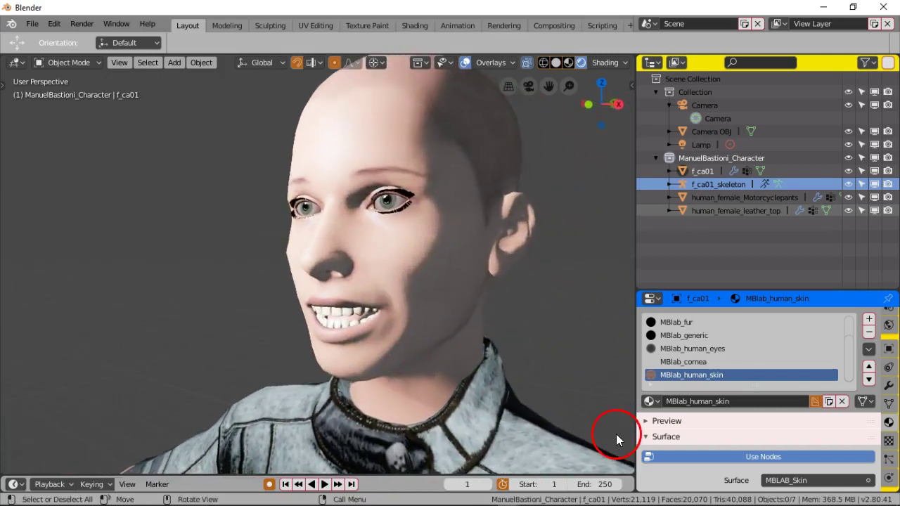
{"action": "scroll", "coordinate": [888, 383], "scroll_direction": "up", "scroll_amount": 3}
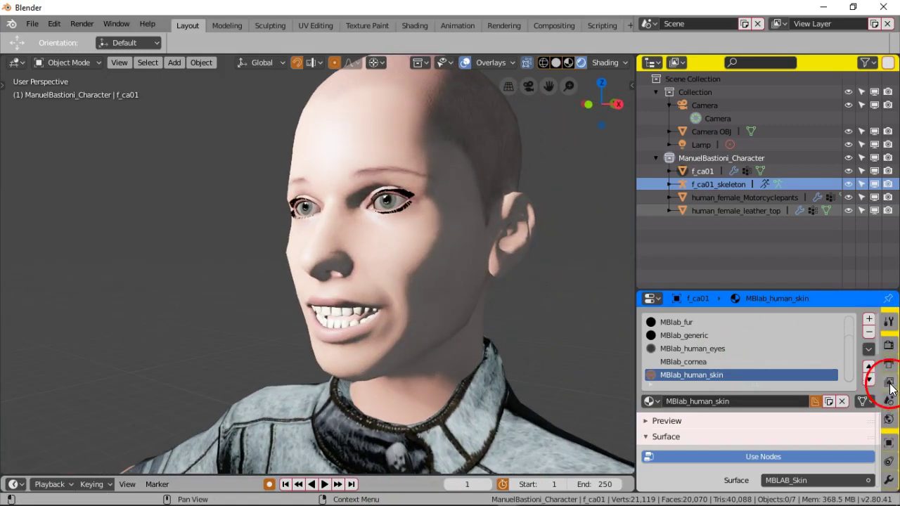
{"action": "left_click", "coordinate": [888, 348]}
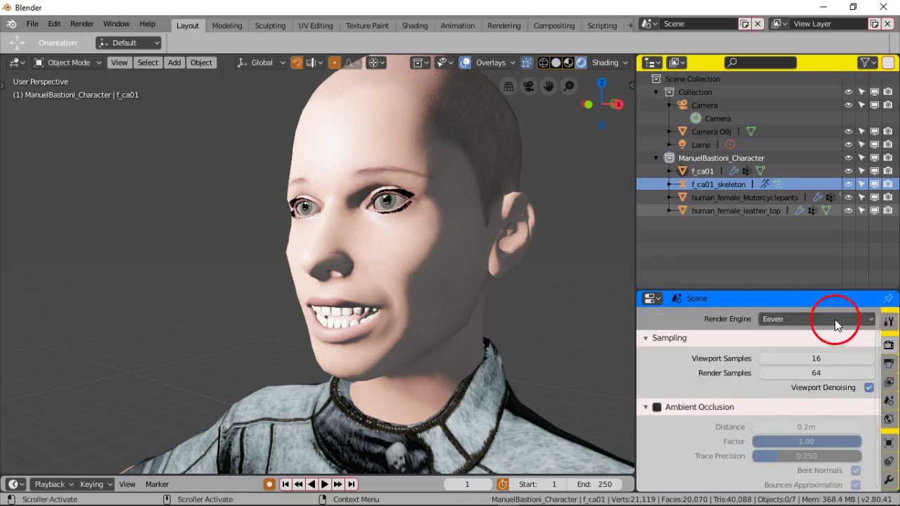
{"action": "left_click", "coordinate": [834, 319]}
{"action": "left_click", "coordinate": [802, 275]}
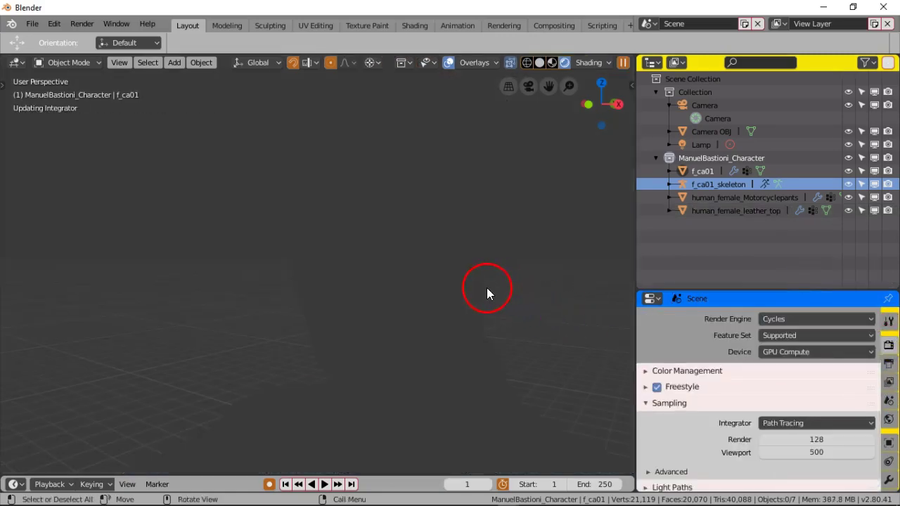
Orbit and zoom the Cycles-rendered head, then switch to the MB-Lab 1.7.1 thread in Firefox
{"action": "scroll", "coordinate": [488, 301], "scroll_direction": "up", "scroll_amount": 2}
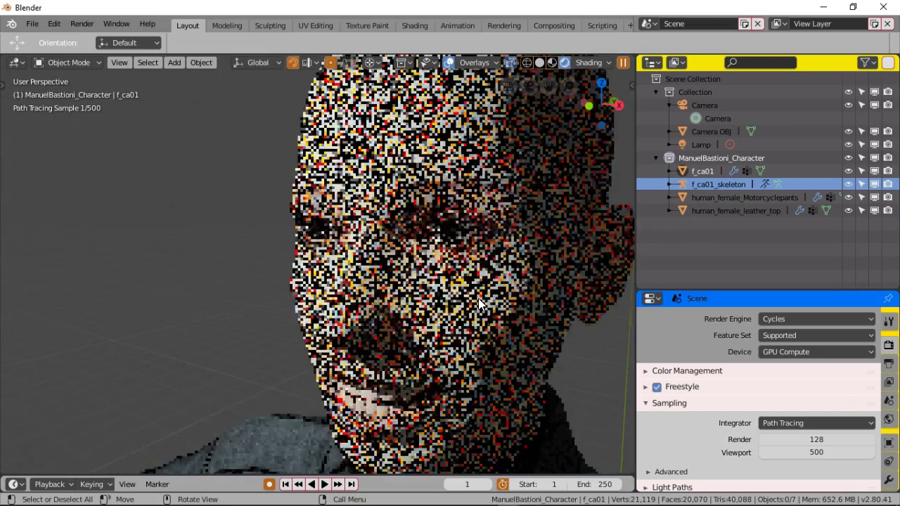
{"action": "middle_click_drag", "start_coordinate": [478, 303], "coordinate": [476, 296]}
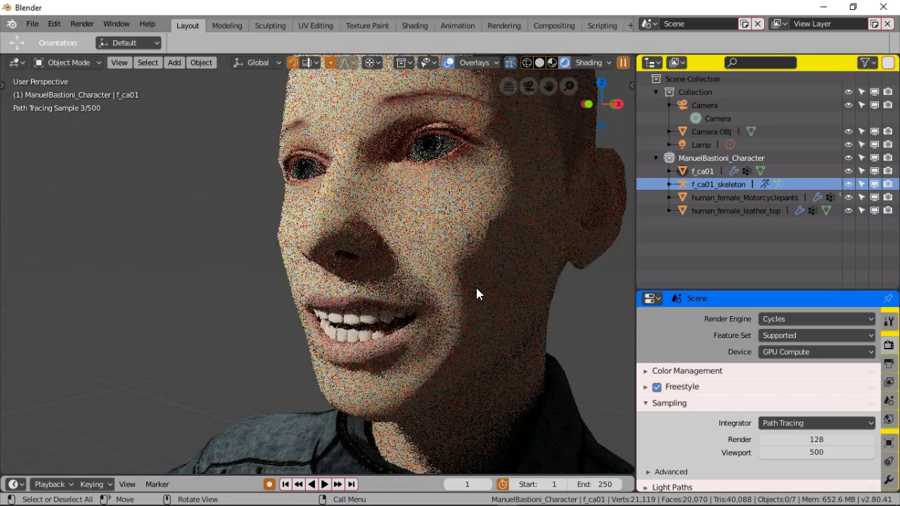
{"action": "scroll", "coordinate": [476, 288], "scroll_direction": "down", "scroll_amount": 8}
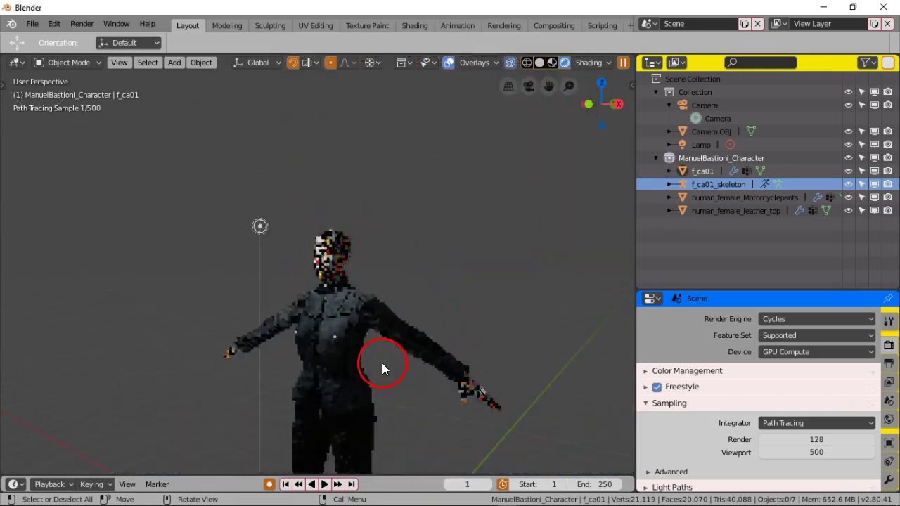
{"action": "scroll", "coordinate": [370, 373], "scroll_direction": "up", "scroll_amount": 4}
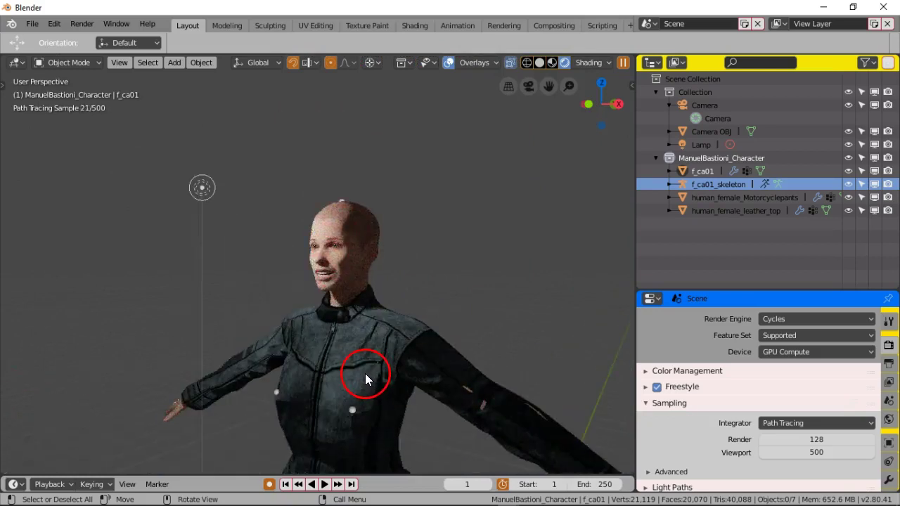
{"action": "scroll", "coordinate": [365, 373], "scroll_direction": "up", "scroll_amount": 3}
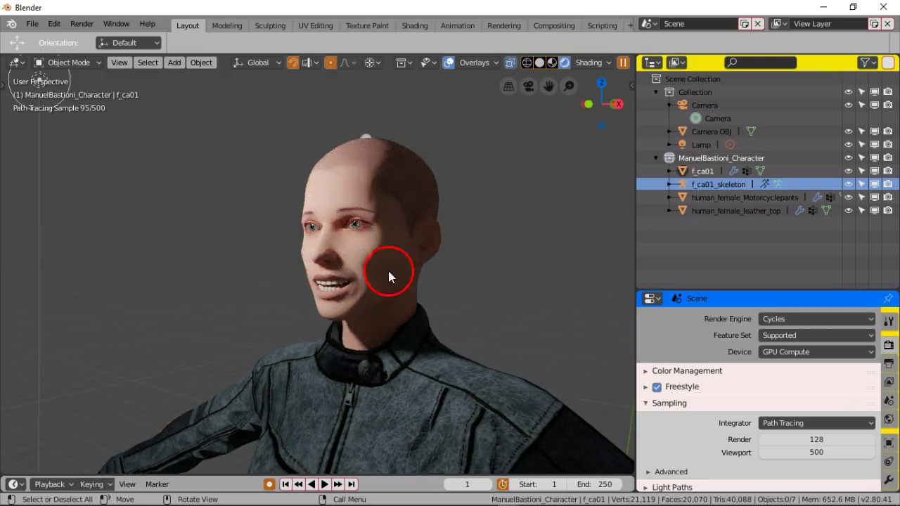
{"action": "left_click", "coordinate": [321, 496]}
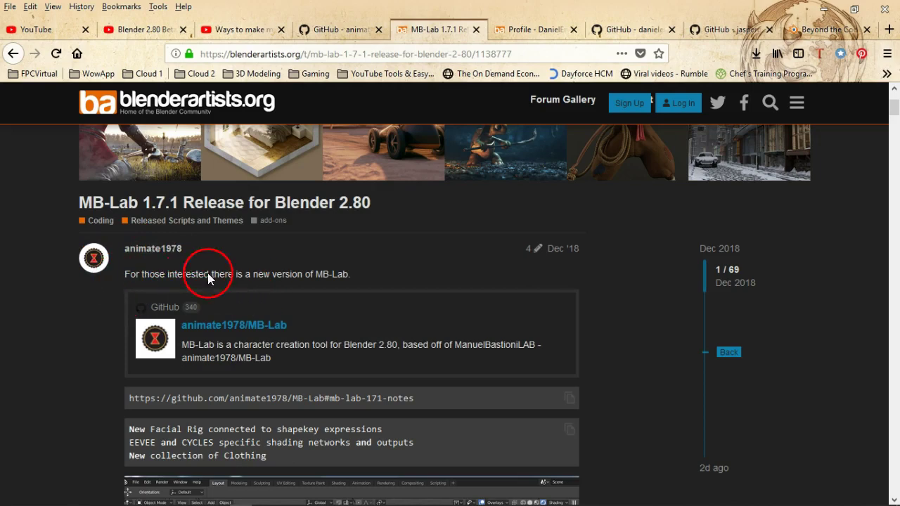
{"action": "right_click", "coordinate": [330, 275]}
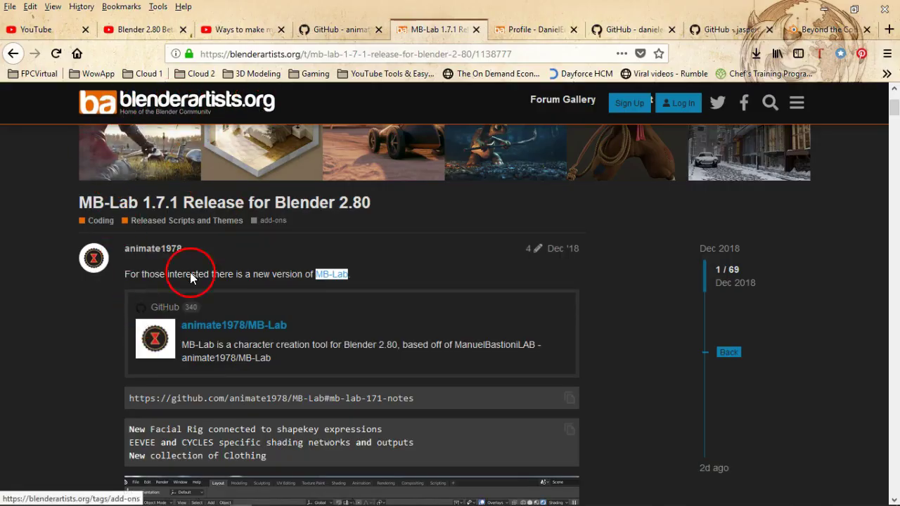
{"action": "left_click", "coordinate": [149, 251]}
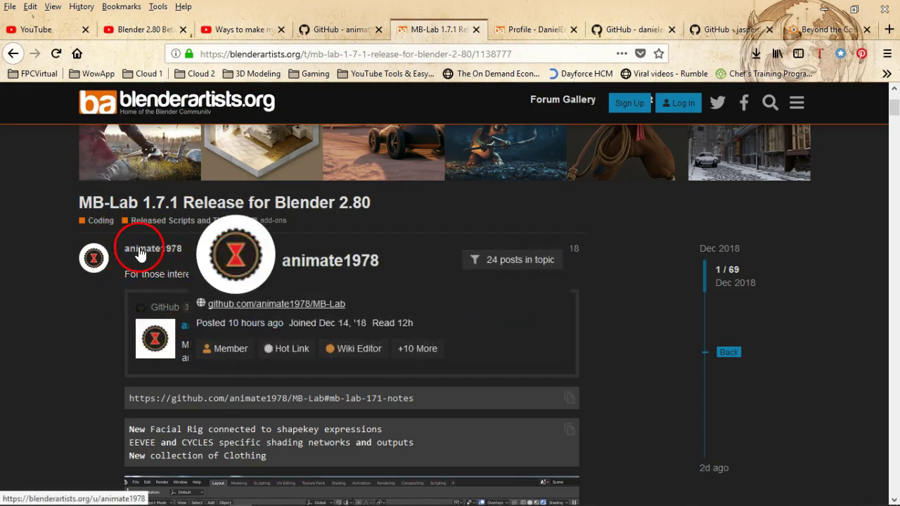
{"action": "left_click", "coordinate": [94, 256]}
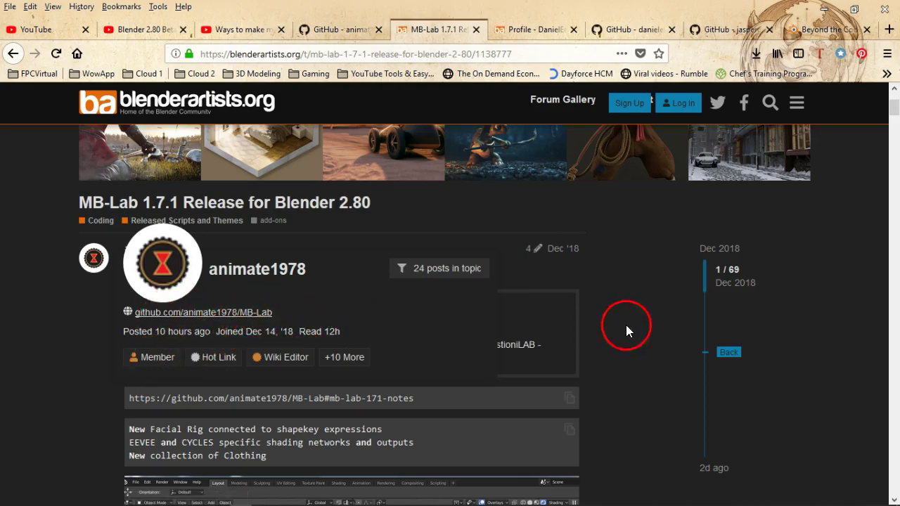
{"action": "left_click", "coordinate": [651, 320]}
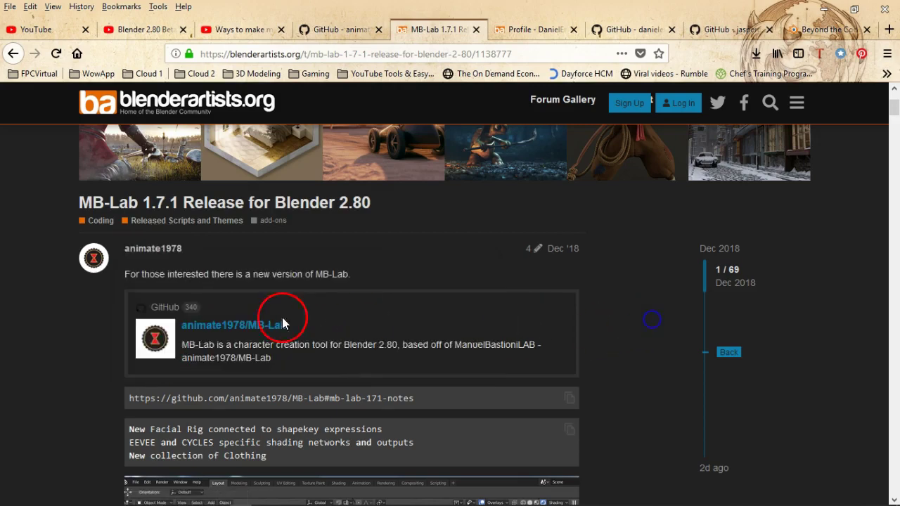
{"action": "left_click", "coordinate": [220, 327]}
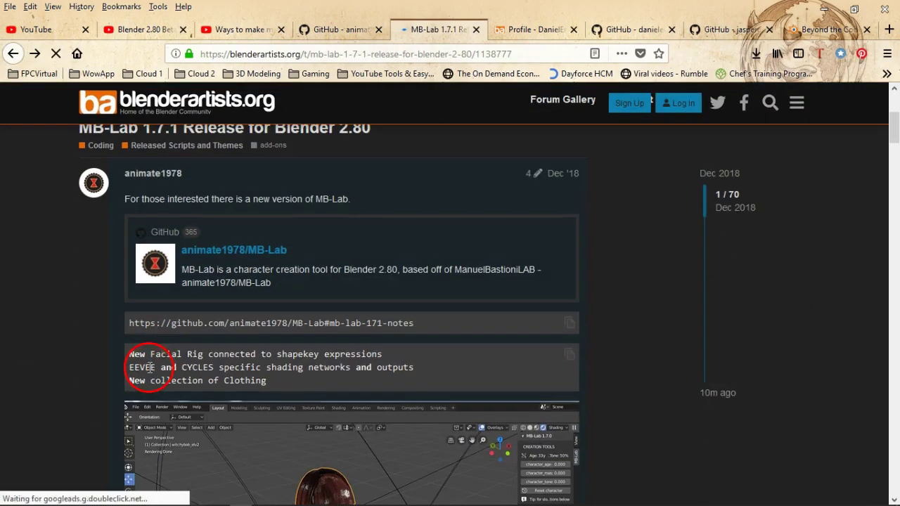
{"action": "left_click", "coordinate": [89, 188]}
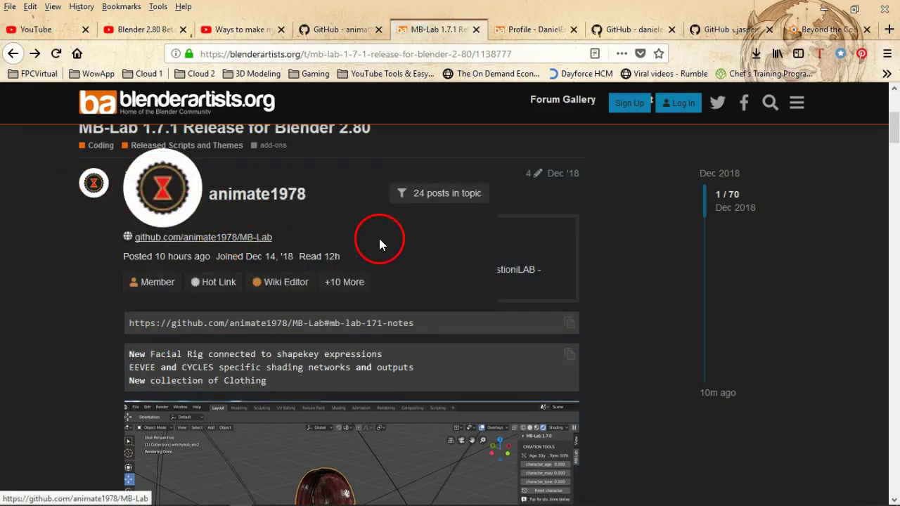
{"action": "left_click", "coordinate": [647, 248]}
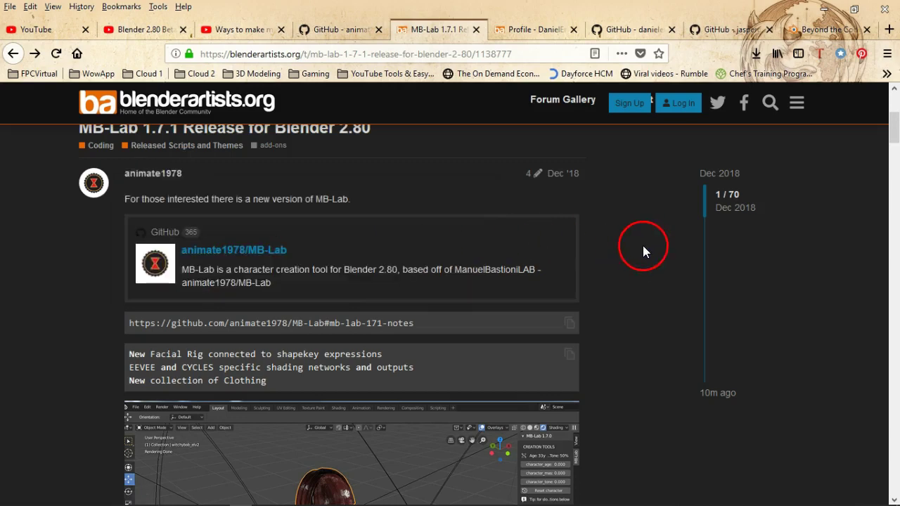
{"action": "scroll", "coordinate": [263, 382], "scroll_direction": "down", "scroll_amount": 2}
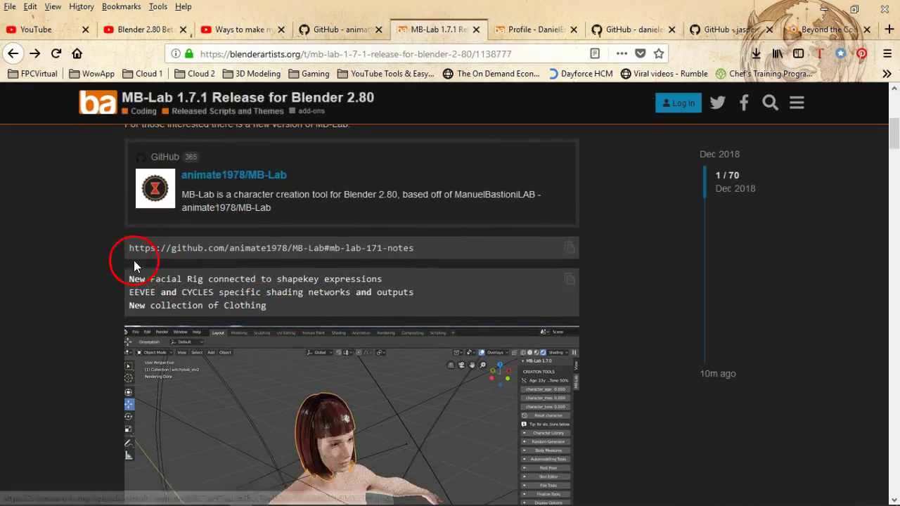
{"action": "scroll", "coordinate": [296, 309], "scroll_direction": "down", "scroll_amount": 10}
{"action": "scroll", "coordinate": [296, 309], "scroll_direction": "down", "scroll_amount": 5}
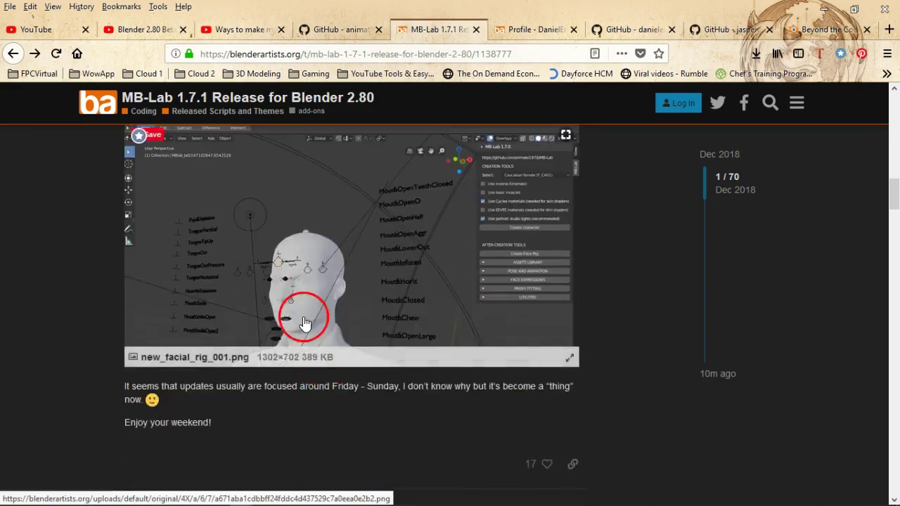
{"action": "scroll", "coordinate": [301, 315], "scroll_direction": "down", "scroll_amount": 4}
{"action": "scroll", "coordinate": [636, 383], "scroll_direction": "up", "scroll_amount": 20}
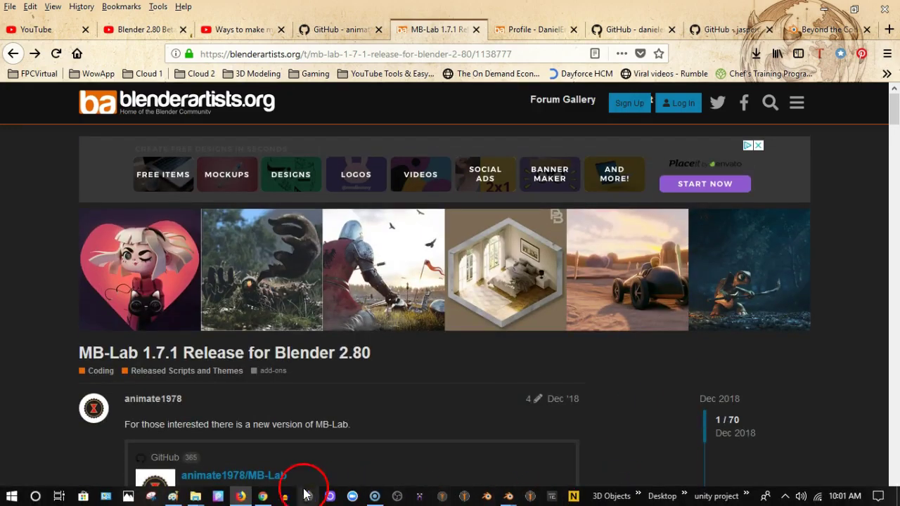
{"action": "mouse_move", "coordinate": [248, 502]}
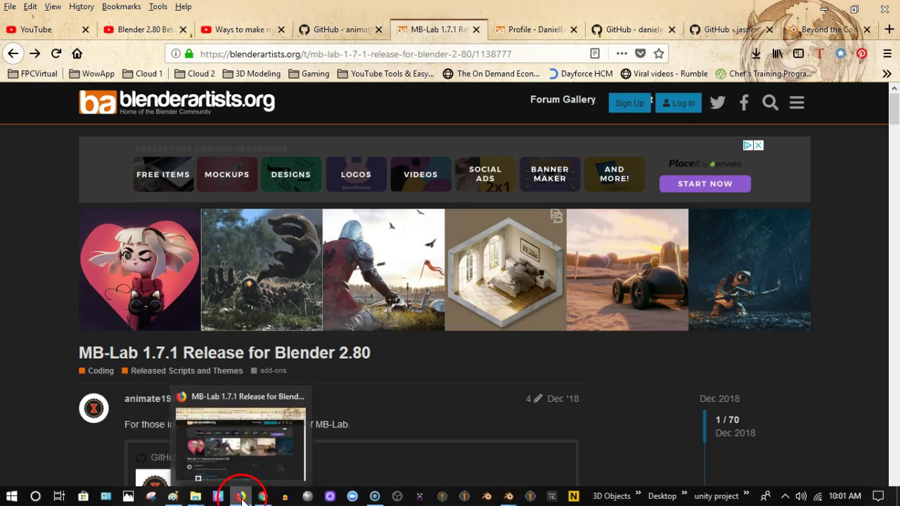